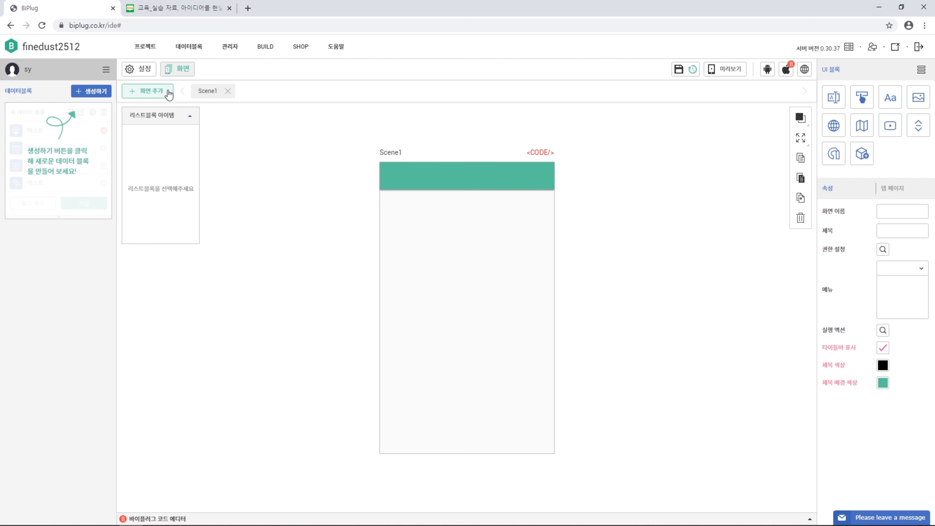
# - Add five new screens to the project
pyautogui.click(169, 94)
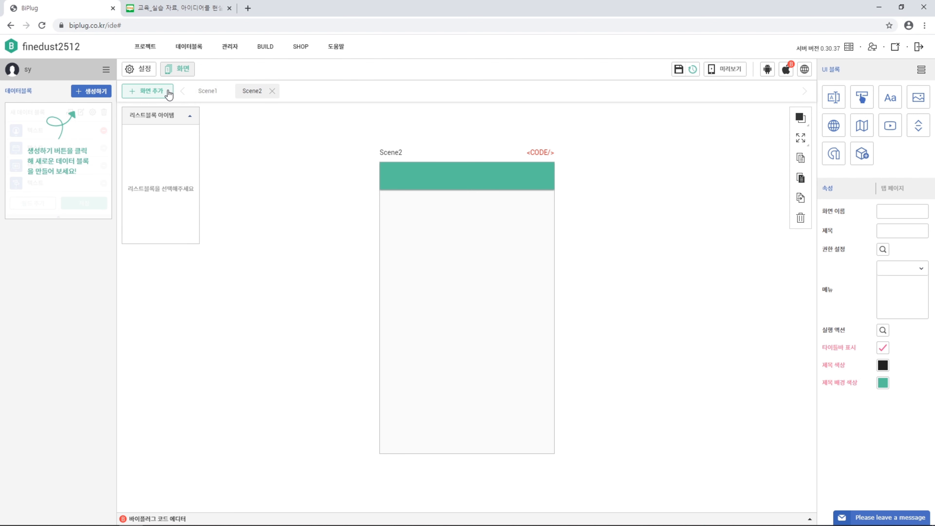
pyautogui.click(168, 95)
pyautogui.click(168, 94)
pyautogui.click(169, 94)
pyautogui.click(168, 94)
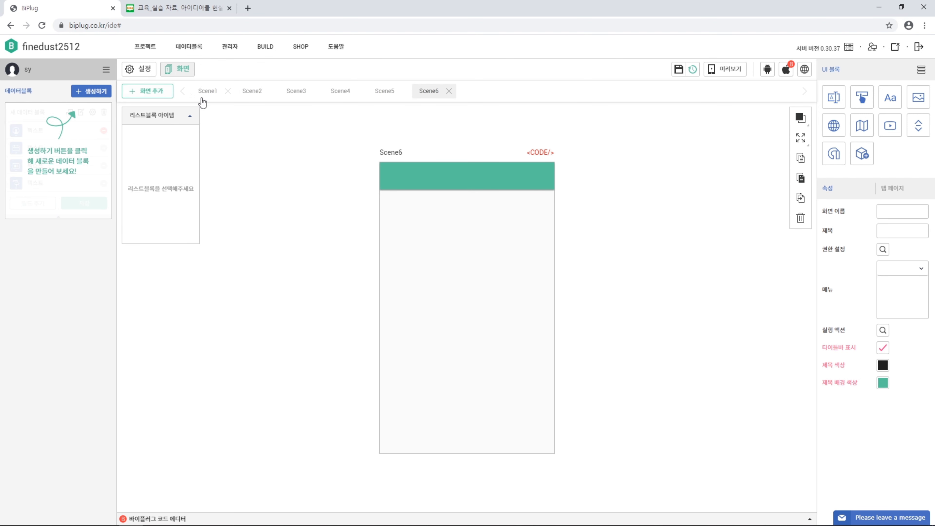
# - Set the title of Scene1 to "미세먼지 발령 정보"
pyautogui.click(209, 92)
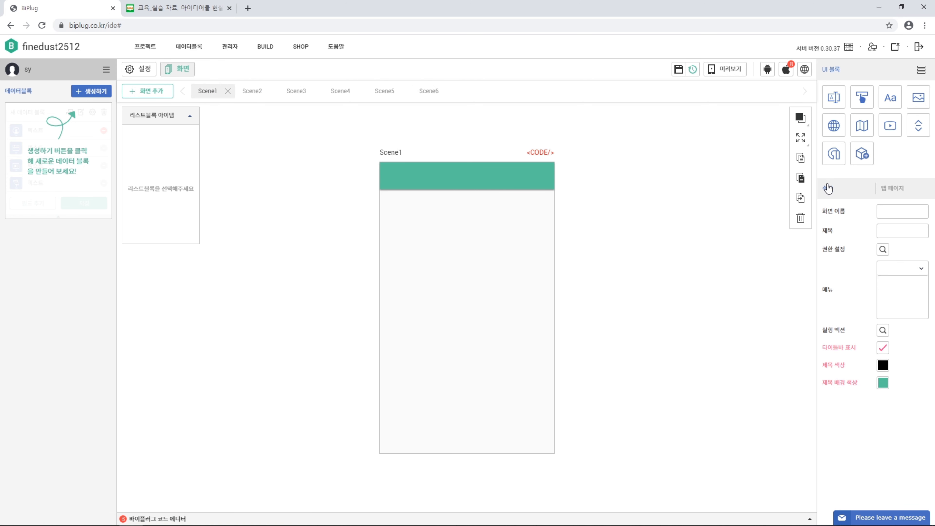
pyautogui.click(892, 231)
pyautogui.write('미세먼지 발령 정보')
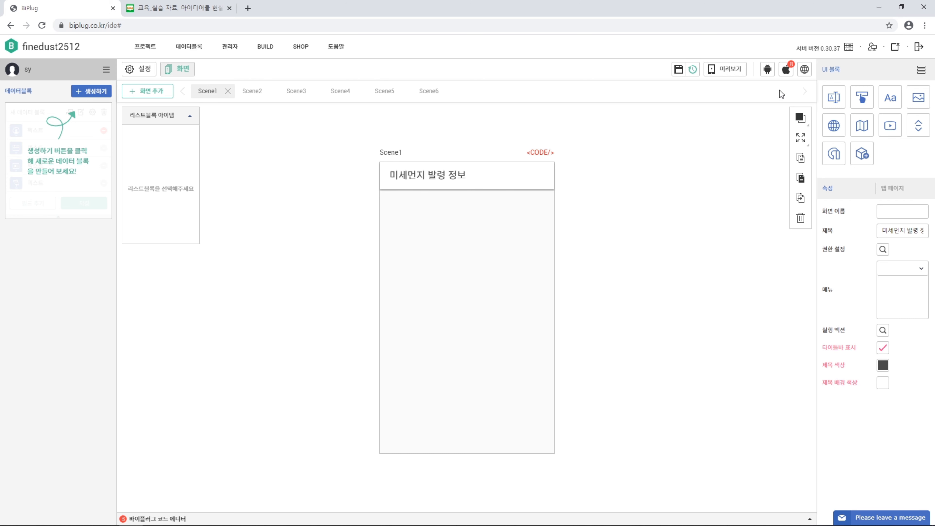
# - Add an image block to Scene1 at X 38, Y 77 with width 282 and height 191
pyautogui.click(917, 98)
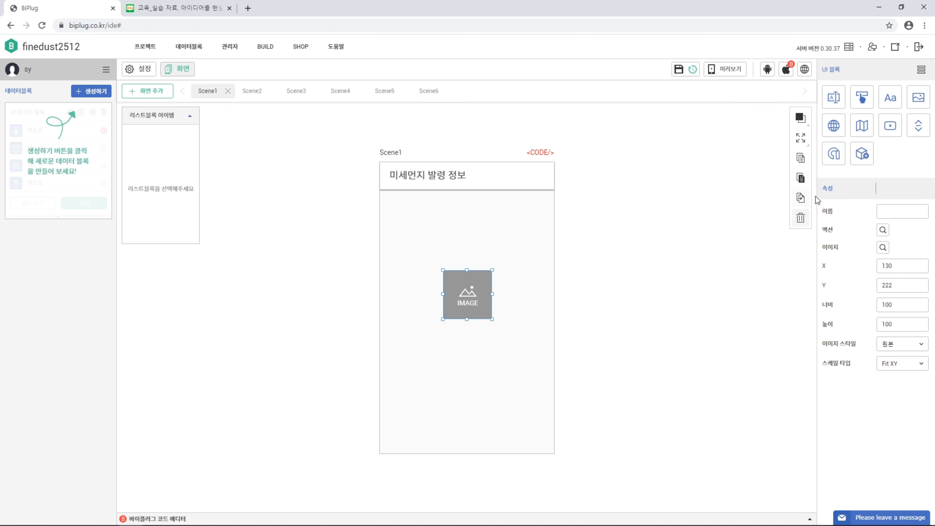
pyautogui.doubleClick(903, 266)
pyautogui.write('38')
pyautogui.press('Tab')
pyautogui.write('77')
pyautogui.press('Tab')
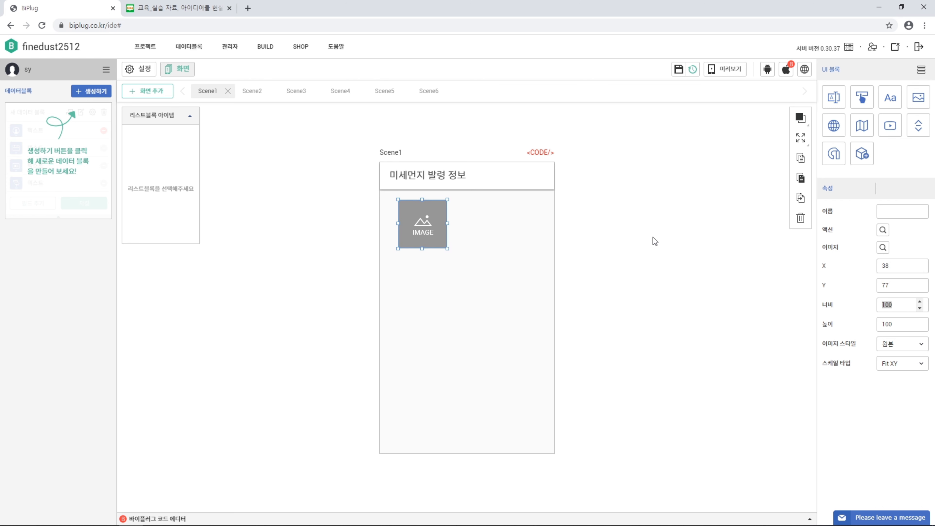
pyautogui.write('282')
pyautogui.press('Tab')
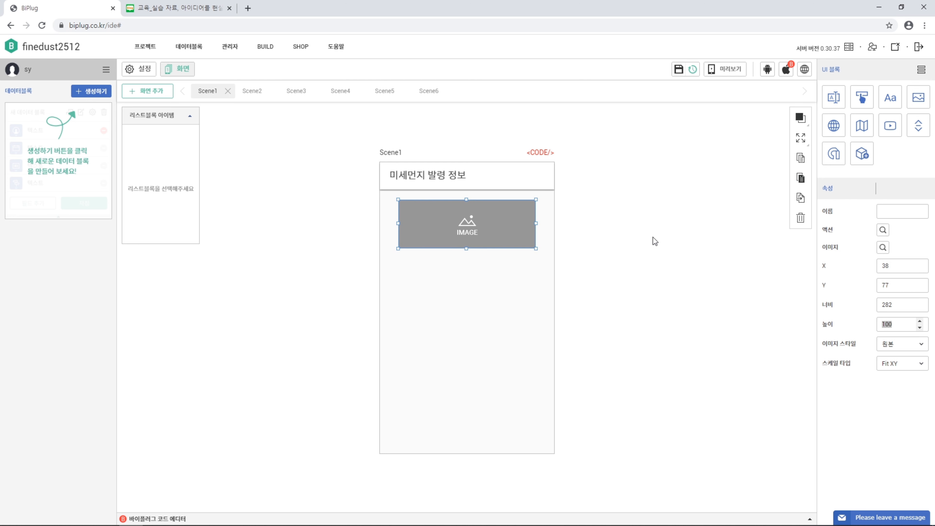
pyautogui.write('191')
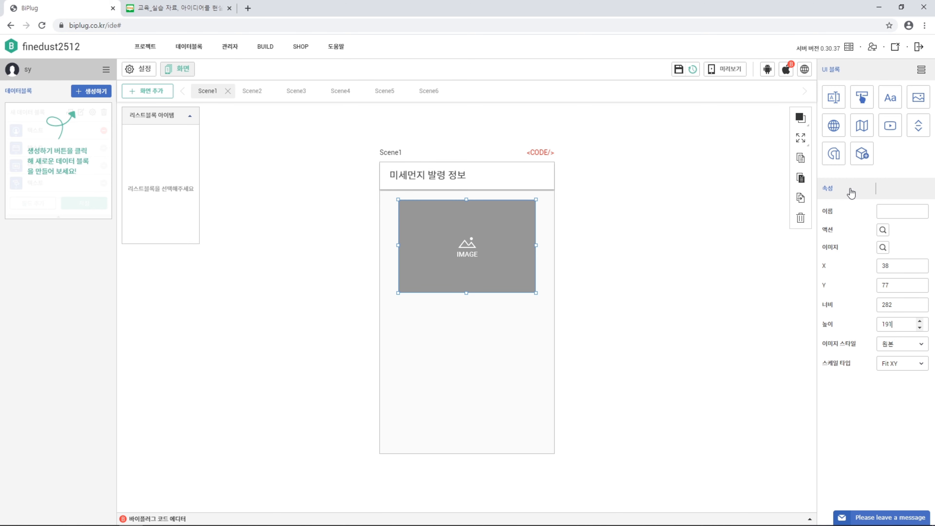
# - Upload 구름 아이콘.png, 미세먼지 종류별 아이콘.png and 미세먼지 지역별 아이콘.png, and apply the cloud picture to the image block
pyautogui.click(883, 249)
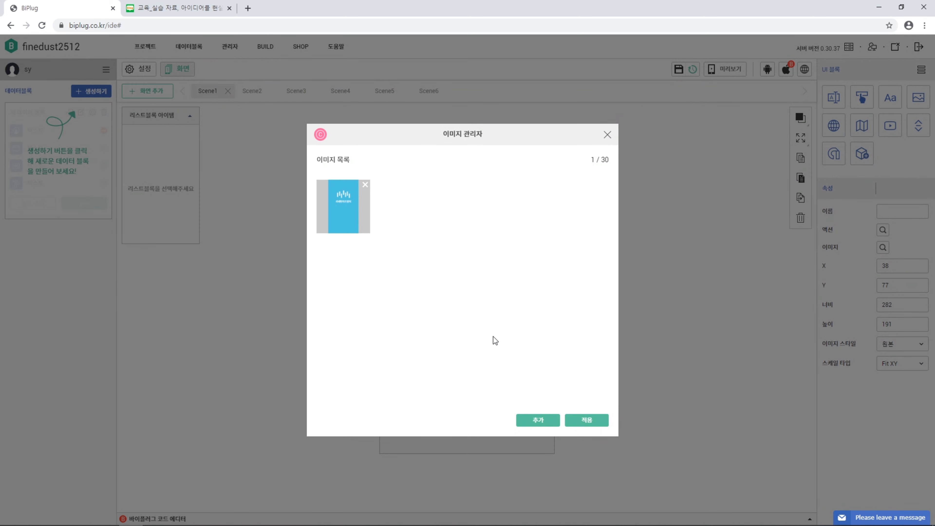
pyautogui.click(537, 420)
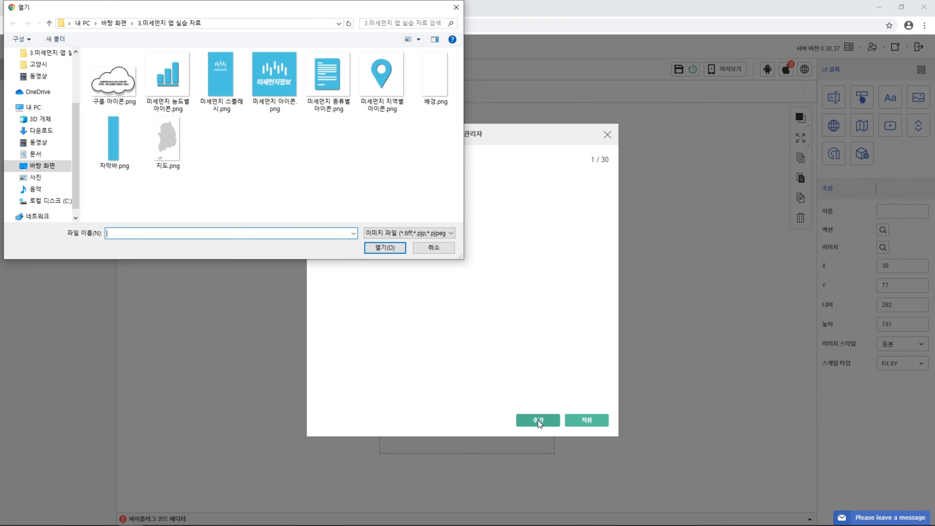
pyautogui.click(114, 80)
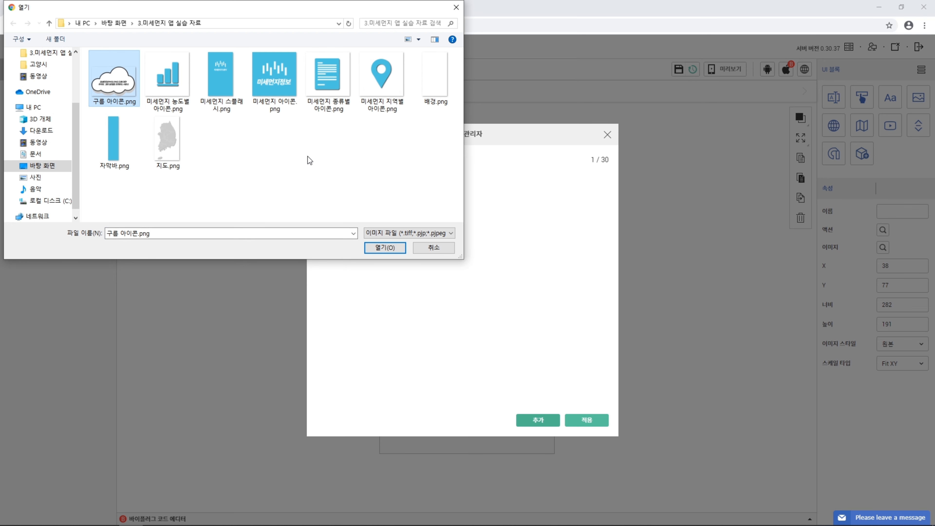
pyautogui.keyDown('ctrl'); pyautogui.click(324, 110); pyautogui.keyUp('ctrl')
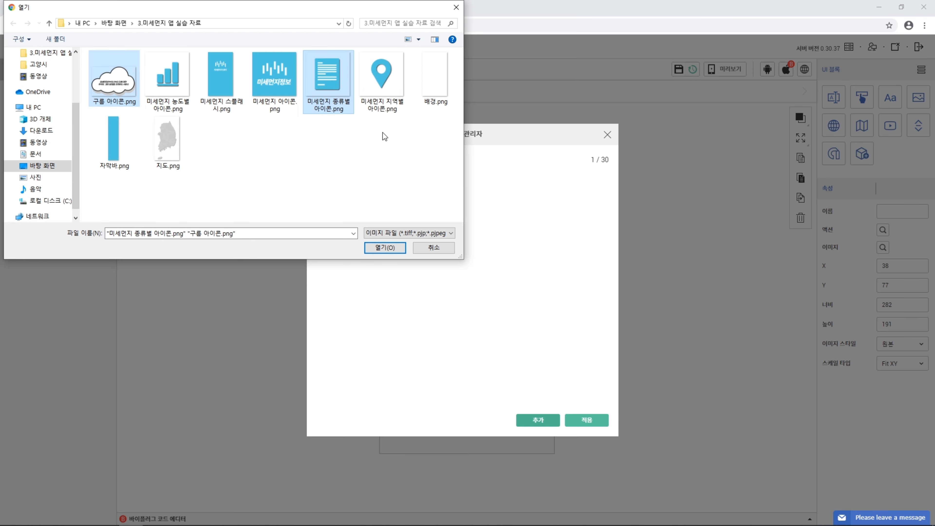
pyautogui.keyDown('ctrl'); pyautogui.click(381, 105); pyautogui.keyUp('ctrl')
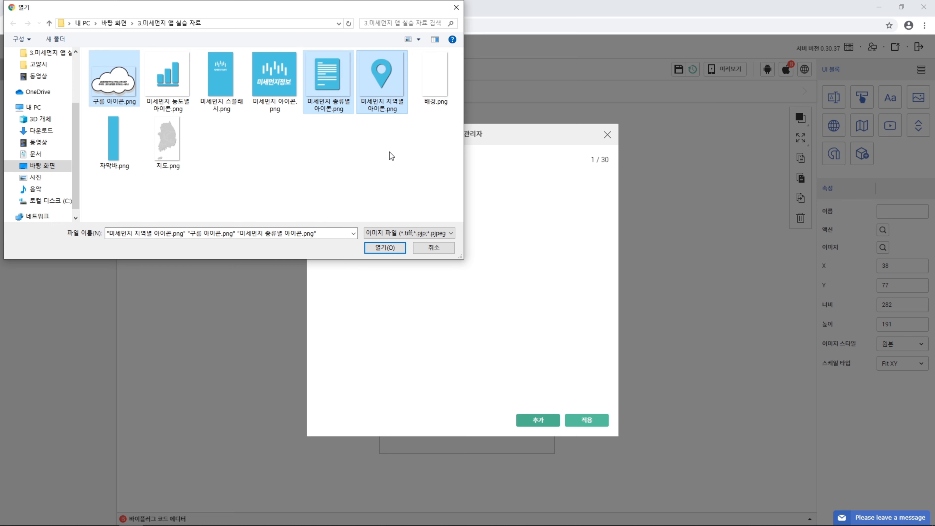
pyautogui.click(385, 247)
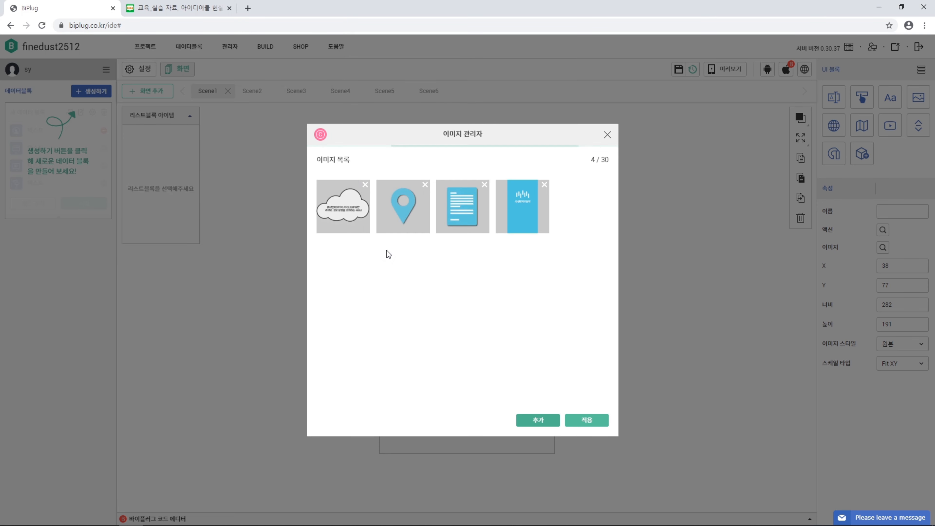
pyautogui.click(343, 206)
pyautogui.click(586, 419)
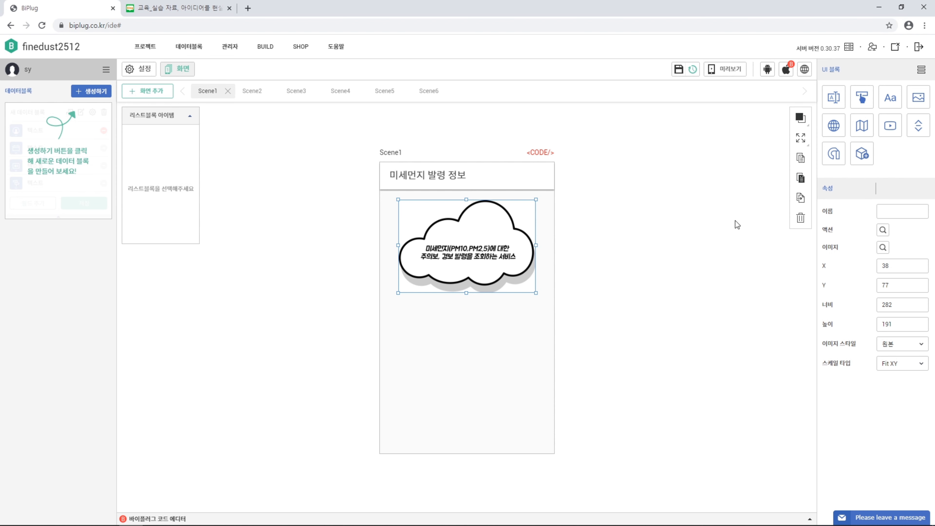
# - Add a label below the cloud image at X 38, Y 273 with width 282
pyautogui.click(890, 97)
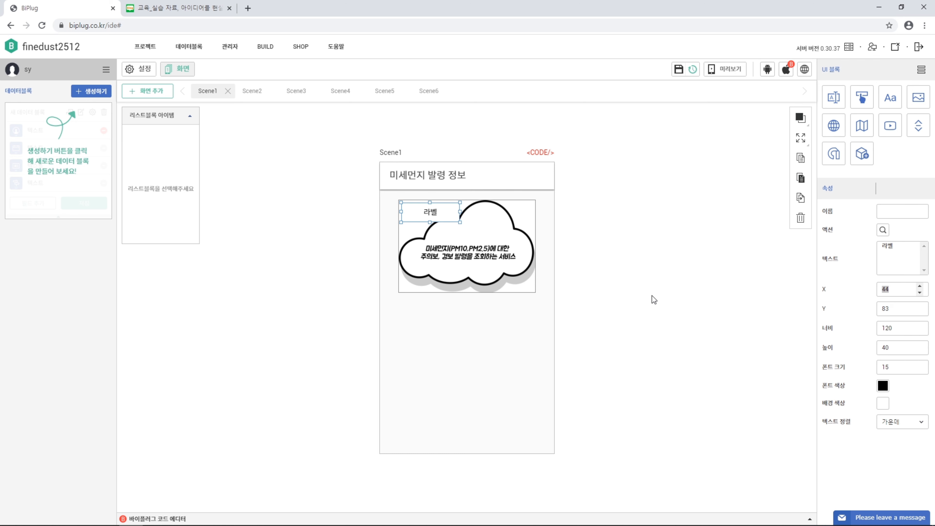
pyautogui.write('38')
pyautogui.press('Tab')
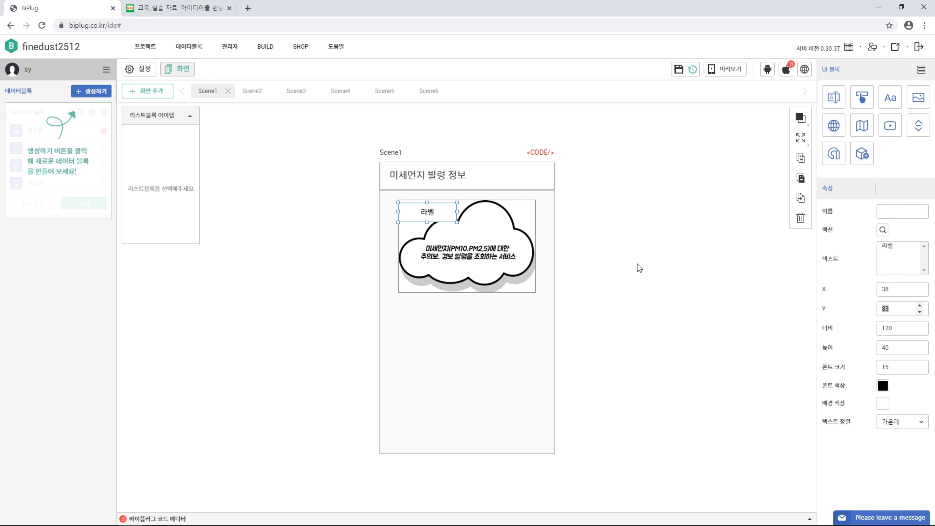
pyautogui.write('273')
pyautogui.press('Tab')
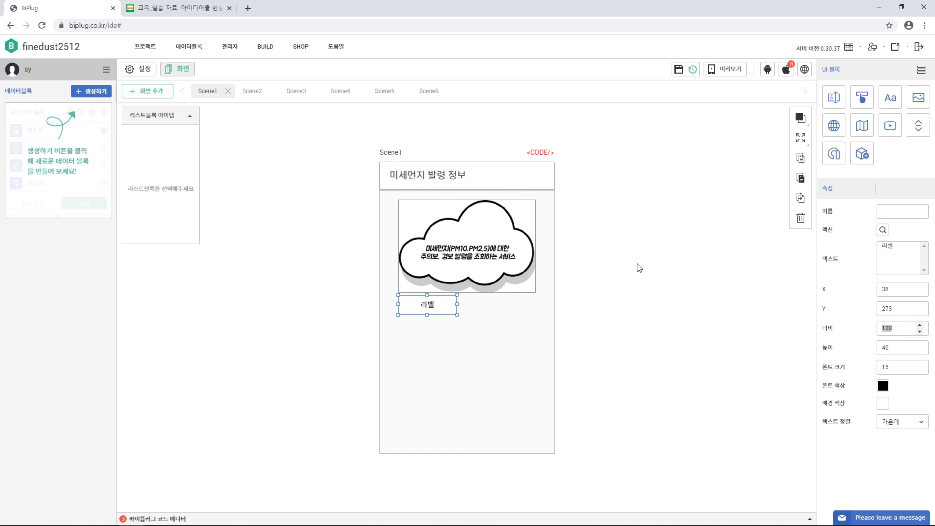
pyautogui.write('282')
pyautogui.press('Return')
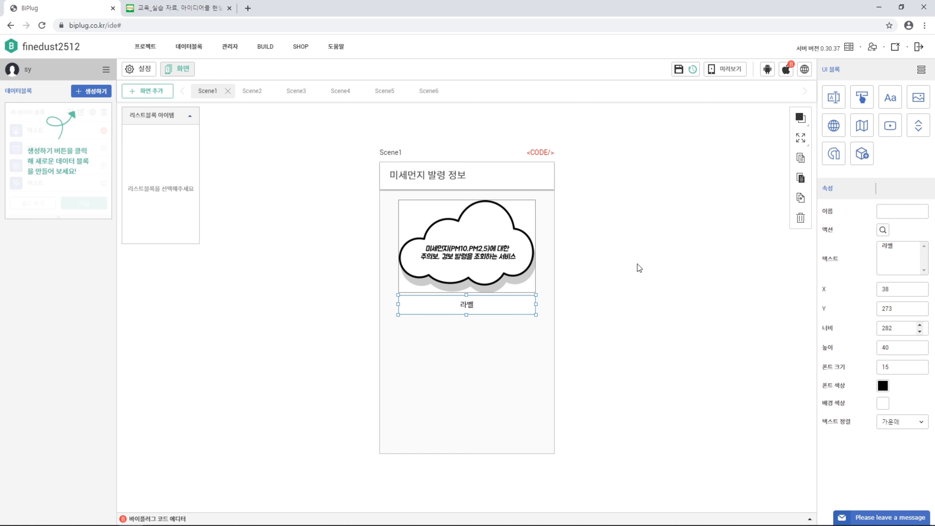
# - Change the label's text to "모든 미세먼지 발령 정보" and align it left (왼쪽)
pyautogui.moveTo(907, 246); pyautogui.dragTo(870, 251)
pyautogui.write('모든 미세먼지 발령 정보')
pyautogui.click(902, 421)
pyautogui.click(906, 433)
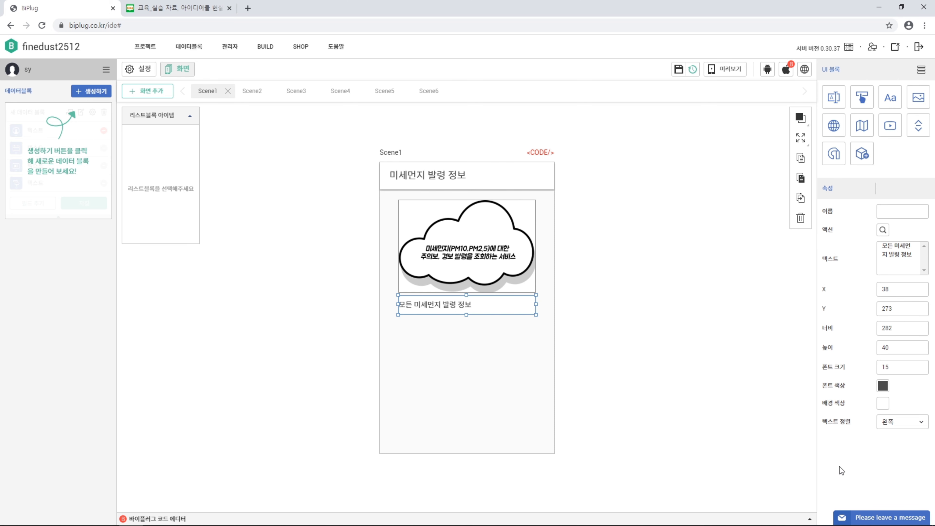
# - Load the public data API using the URL with its service key copied from 미세먼지 경보 현황 조회 API.txt in Notepad
pyautogui.click(189, 46)
pyautogui.click(206, 97)
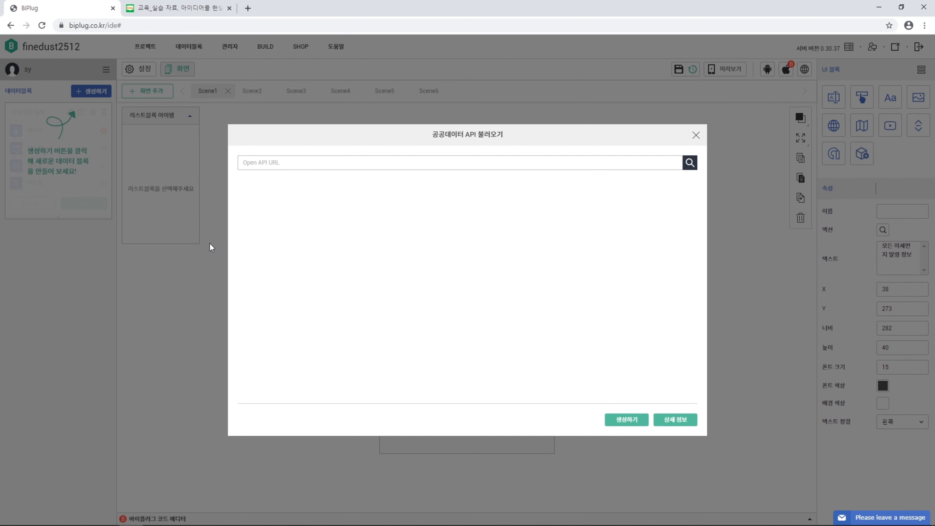
pyautogui.hotkey('alt', 'Tab')
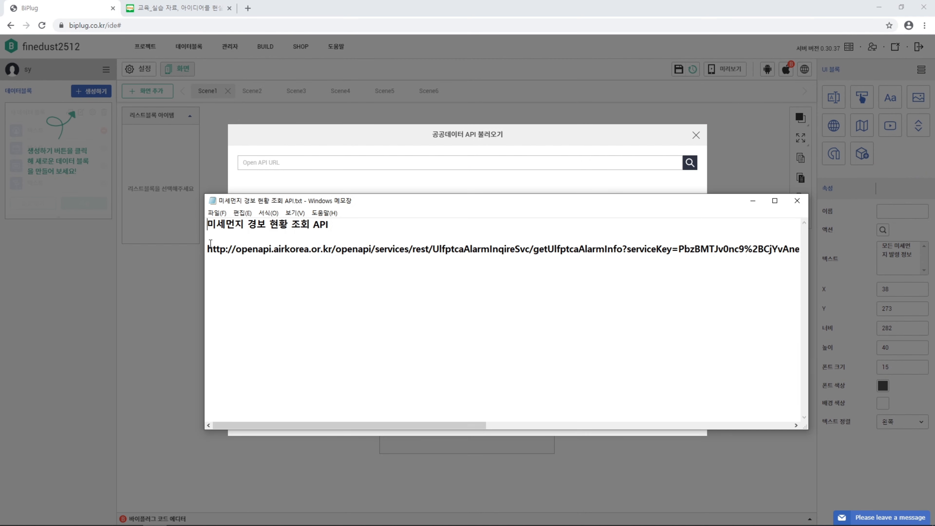
pyautogui.moveTo(208, 249); pyautogui.dragTo(804, 254)
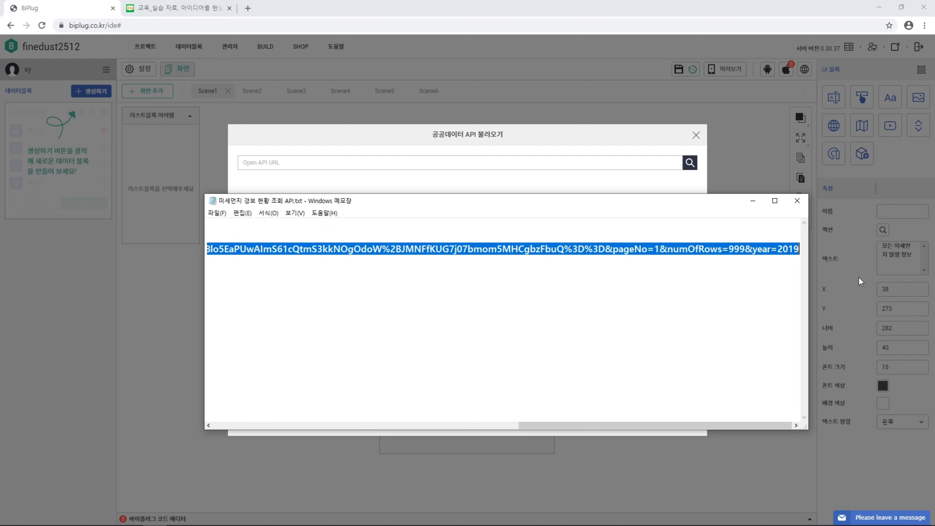
pyautogui.hotkey('alt', 'Tab')
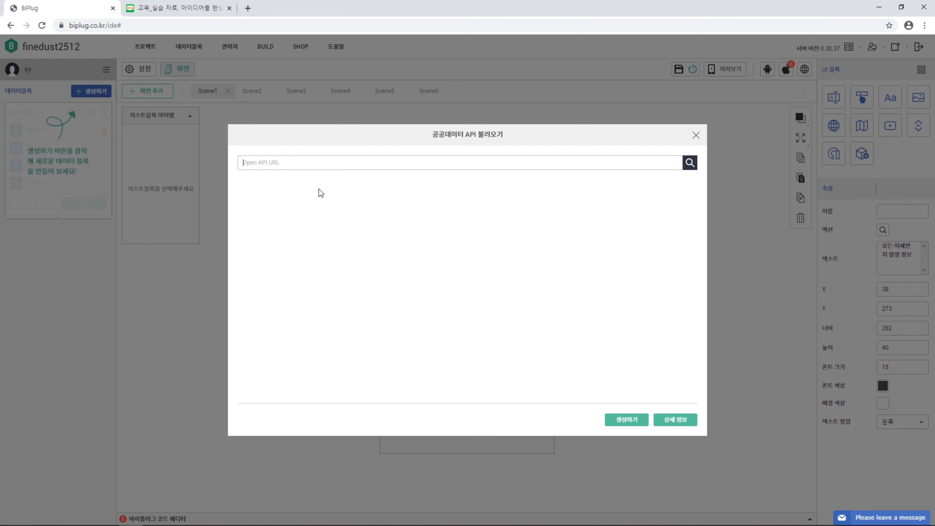
pyautogui.hotkey('ctrl', 'v')
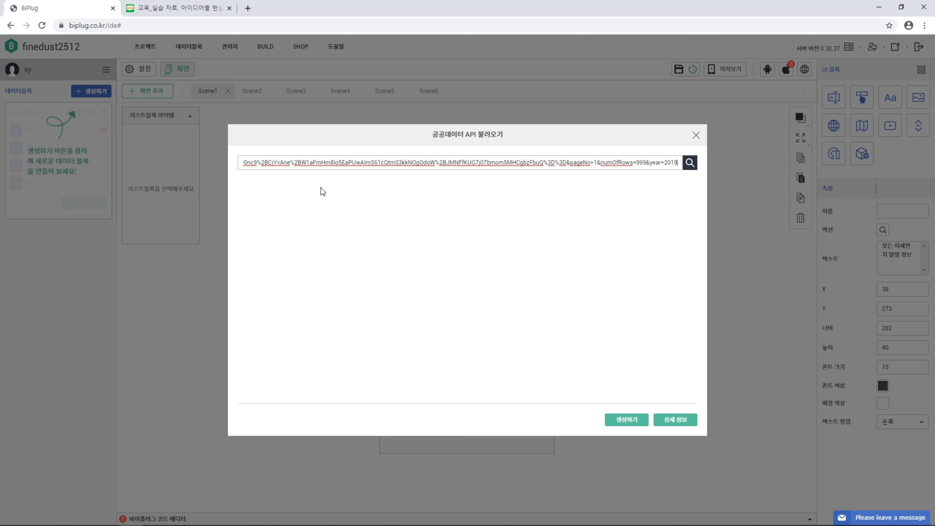
pyautogui.click(691, 164)
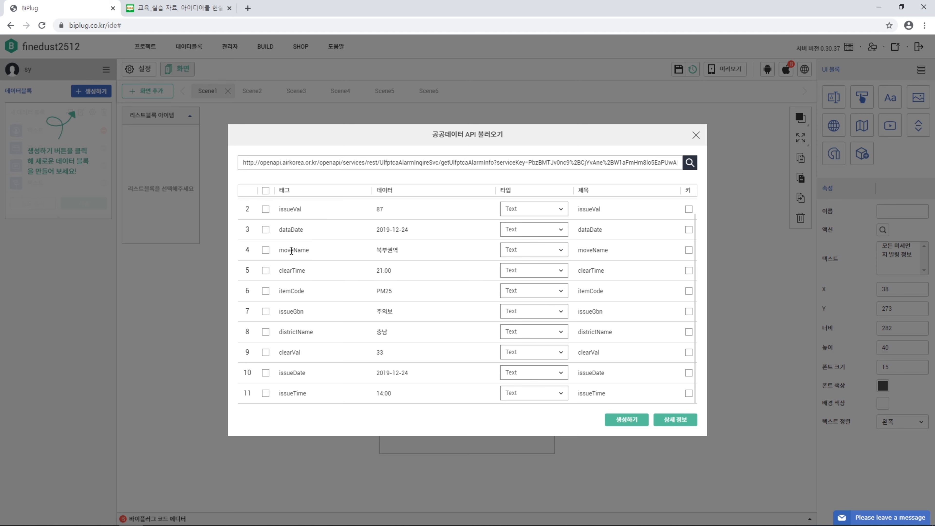
# - Include the moveName, itemCode, issueGbn and districtName tags from the API data
pyautogui.click(267, 251)
pyautogui.click(265, 290)
pyautogui.click(265, 311)
pyautogui.click(266, 332)
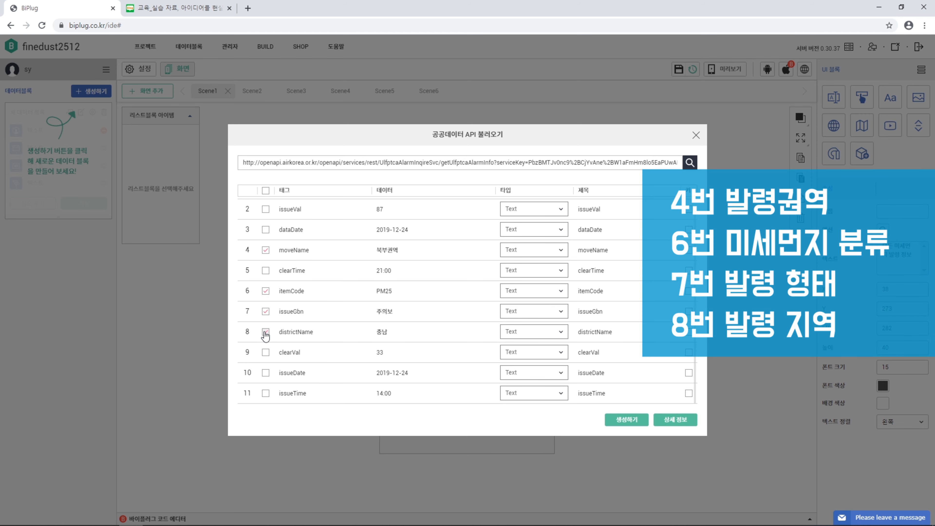
# - Retitle moveName as "발령 권역" and itemCode as "미세먼지 분류", and open the issueGbn title for editing
pyautogui.doubleClick(611, 254)
pyautogui.write('발령 권역')
pyautogui.doubleClick(611, 292)
pyautogui.write('미세먼지 분류')
pyautogui.doubleClick(613, 311)
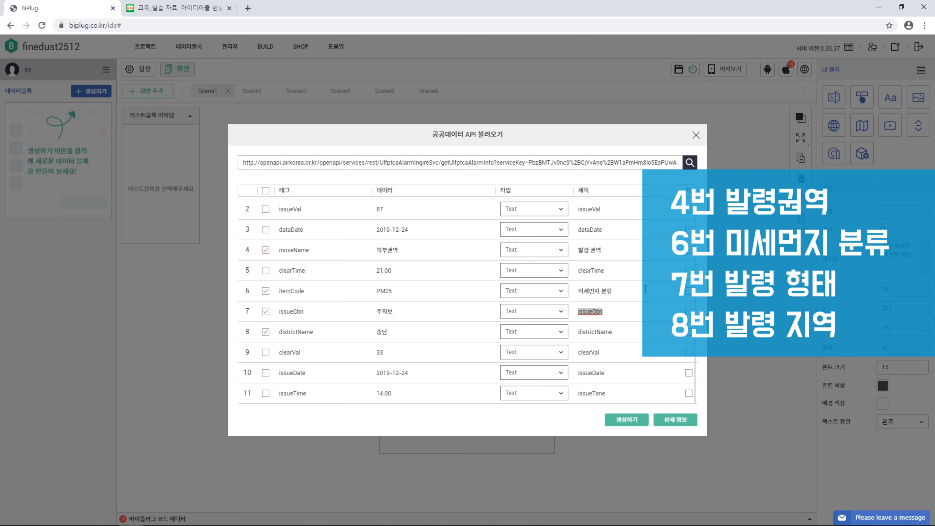
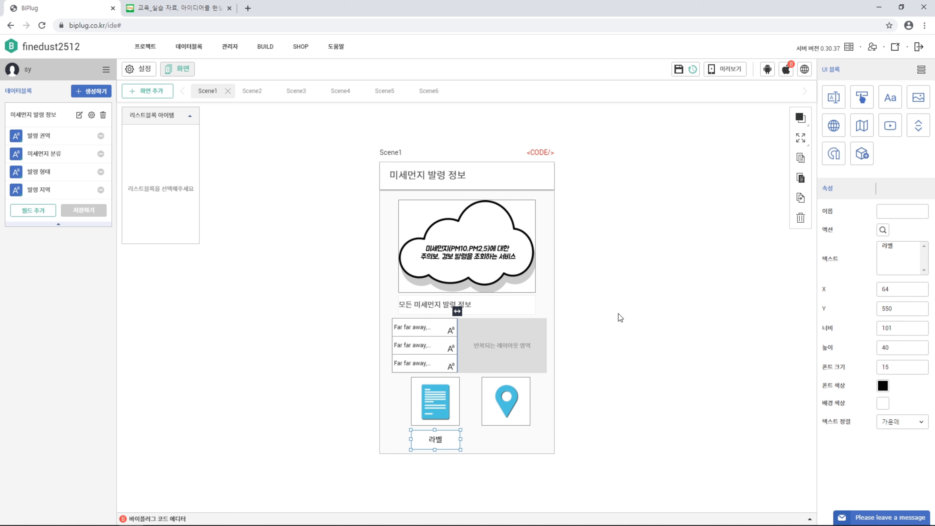
# - Set the label under the document icon to "종류별 미세먼지" with a dark grey font colour
pyautogui.moveTo(896, 245); pyautogui.dragTo(862, 251)
pyautogui.write('종류별 미세먼지')
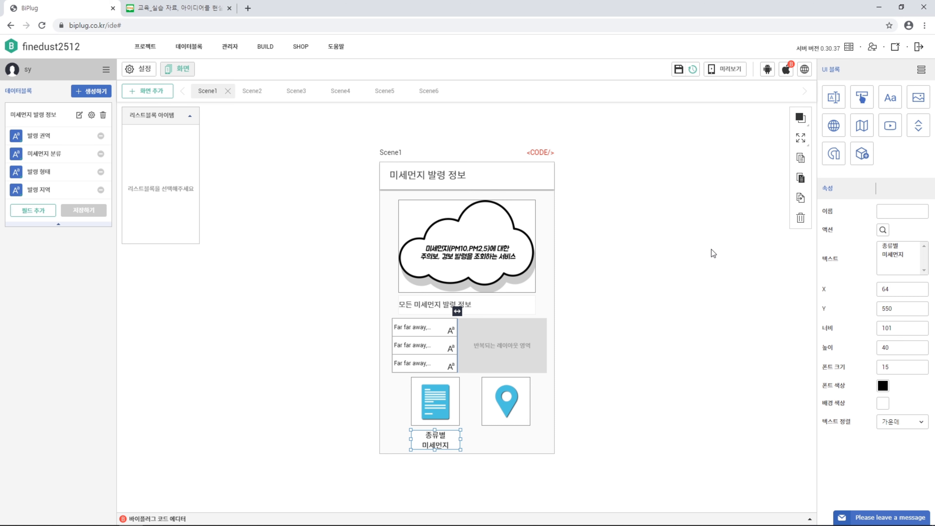
pyautogui.click(882, 385)
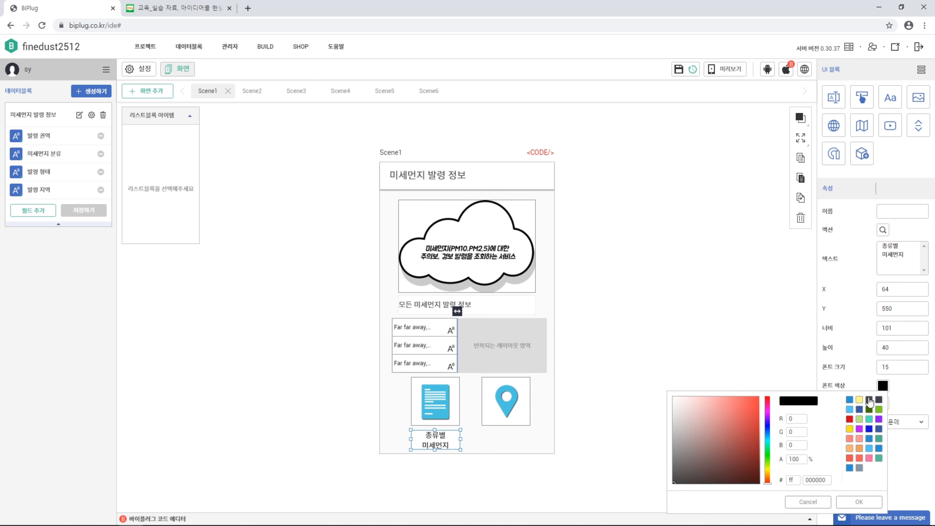
pyautogui.click(869, 399)
pyautogui.click(860, 502)
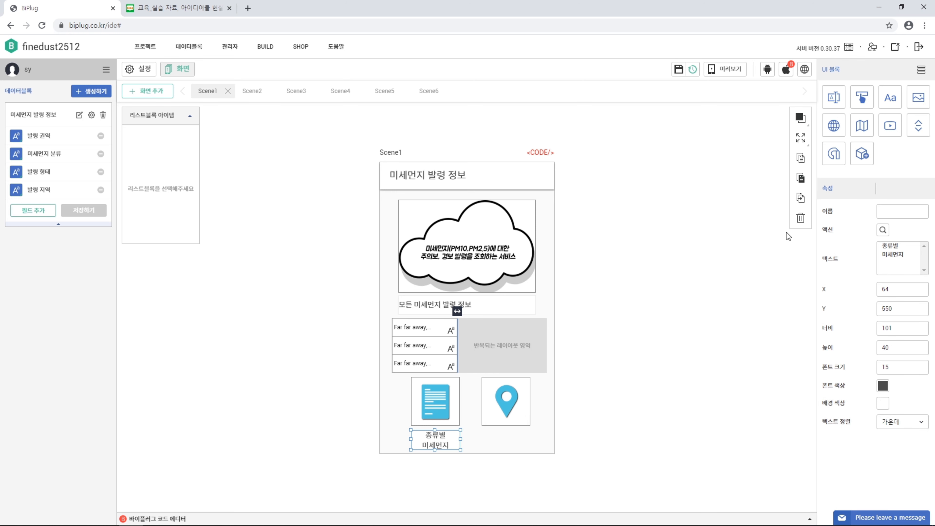
# - Duplicate the label to X 209, Y 550 under the location pin and change its text to "지역별 미세먼지"
pyautogui.click(800, 198)
pyautogui.moveTo(440, 445); pyautogui.dragTo(506, 440)
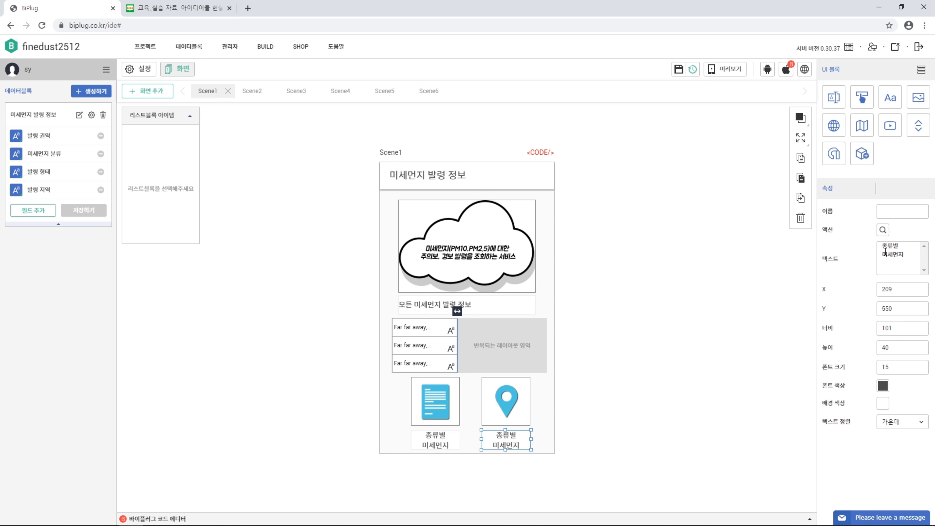
pyautogui.moveTo(898, 246); pyautogui.dragTo(879, 247)
pyautogui.write('지역별')
# - Give the document icon image a screen-move action that goes to Scene2
pyautogui.click(452, 393)
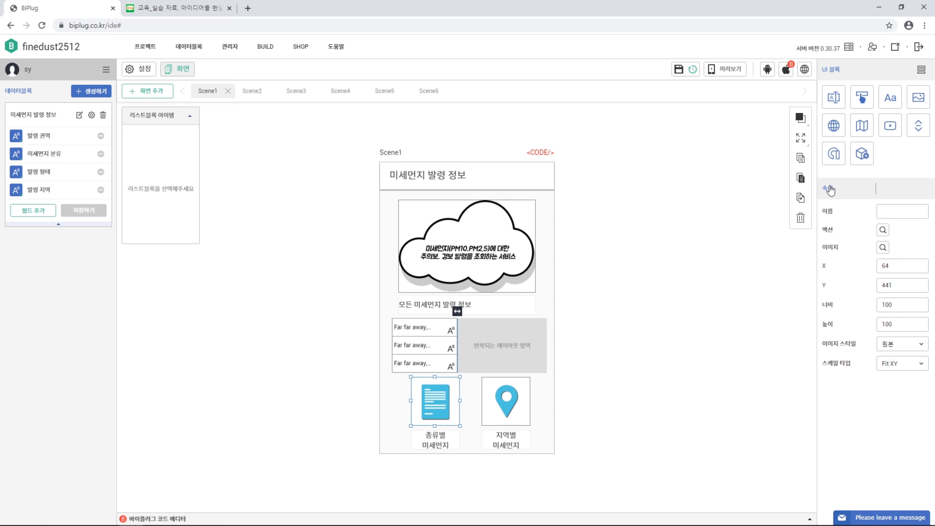
pyautogui.click(882, 229)
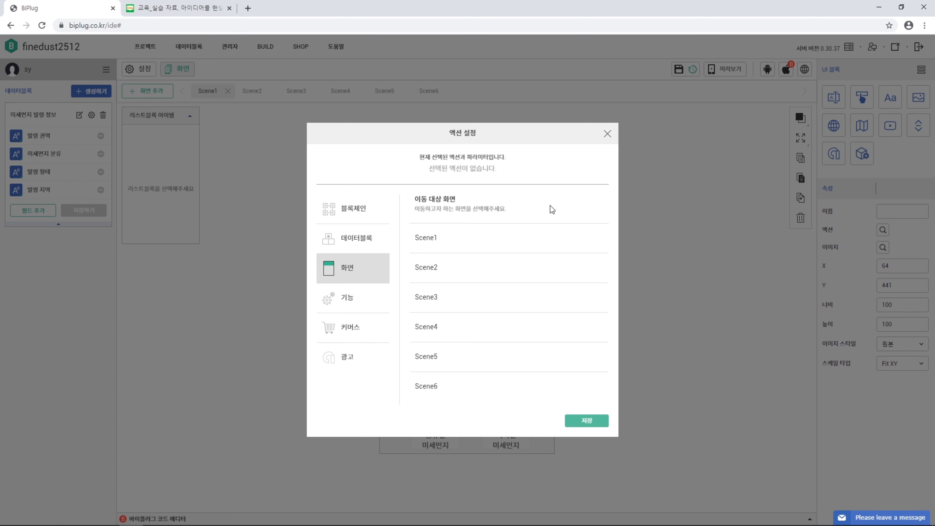
pyautogui.click(551, 280)
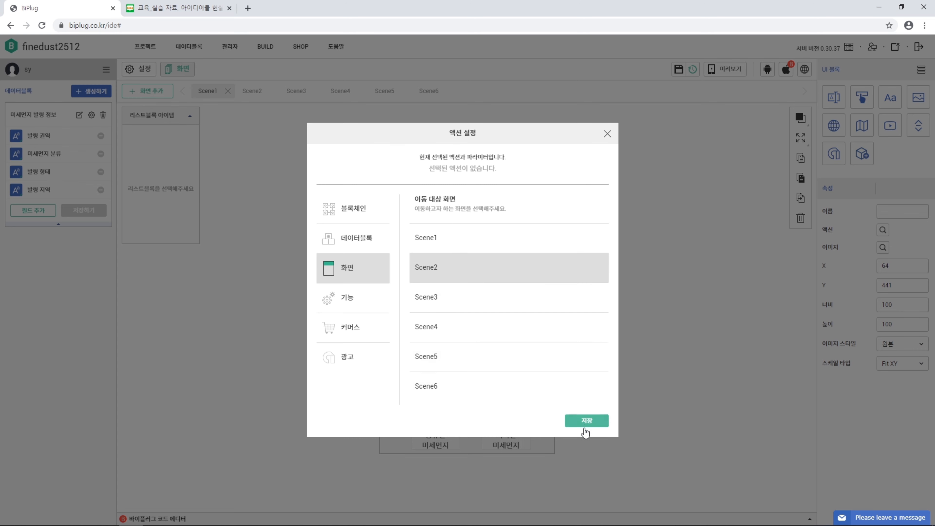
pyautogui.click(589, 420)
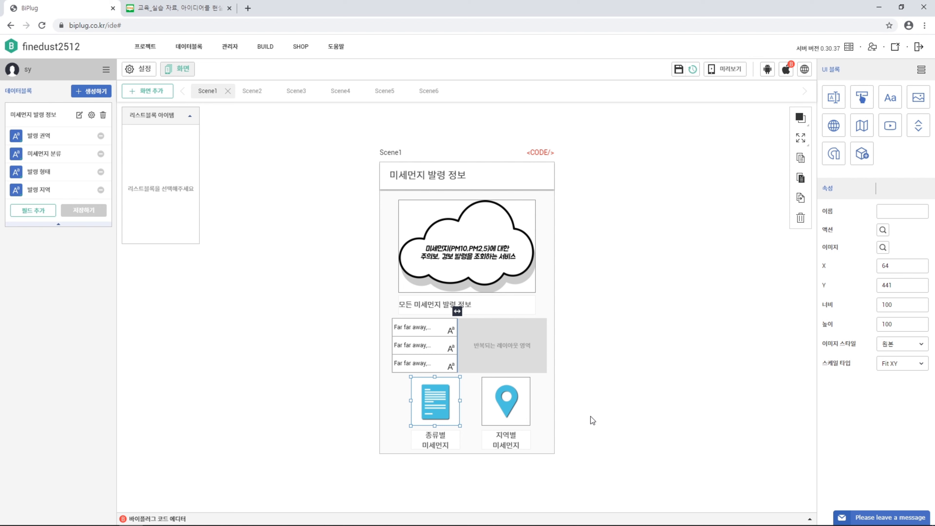
# - Give the location pin image a screen-move action that goes to Scene3
pyautogui.click(507, 405)
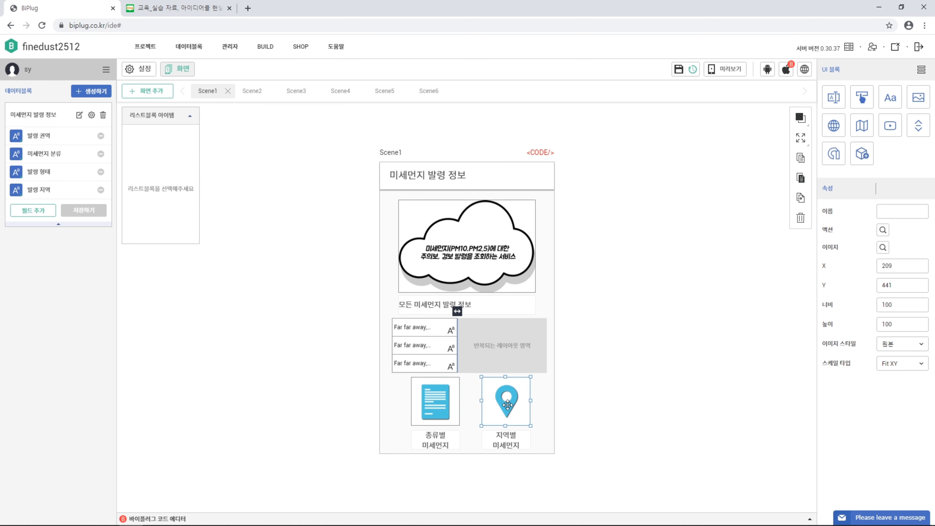
pyautogui.click(883, 230)
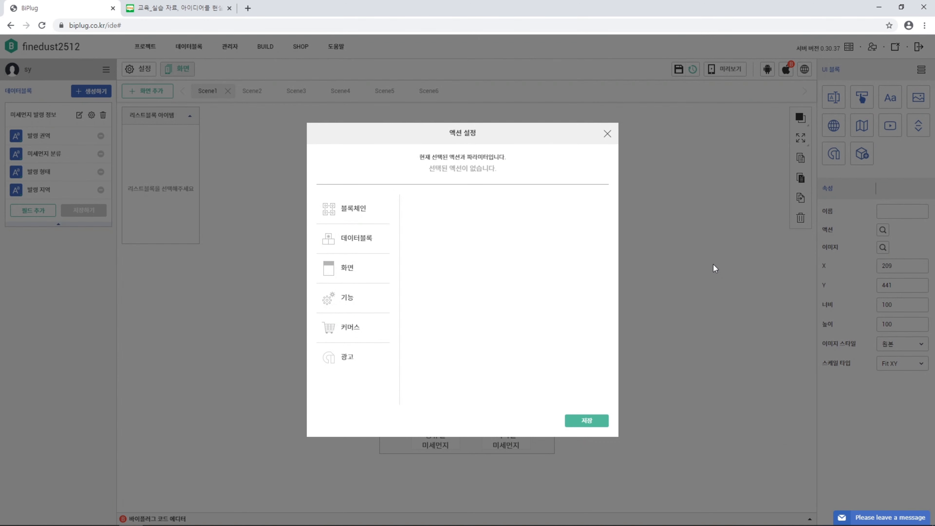
pyautogui.click(363, 274)
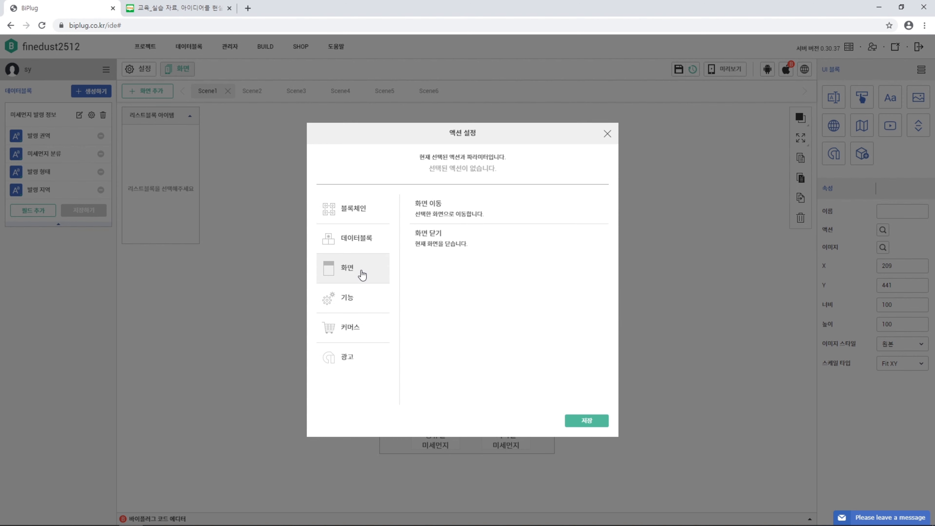
pyautogui.click(559, 213)
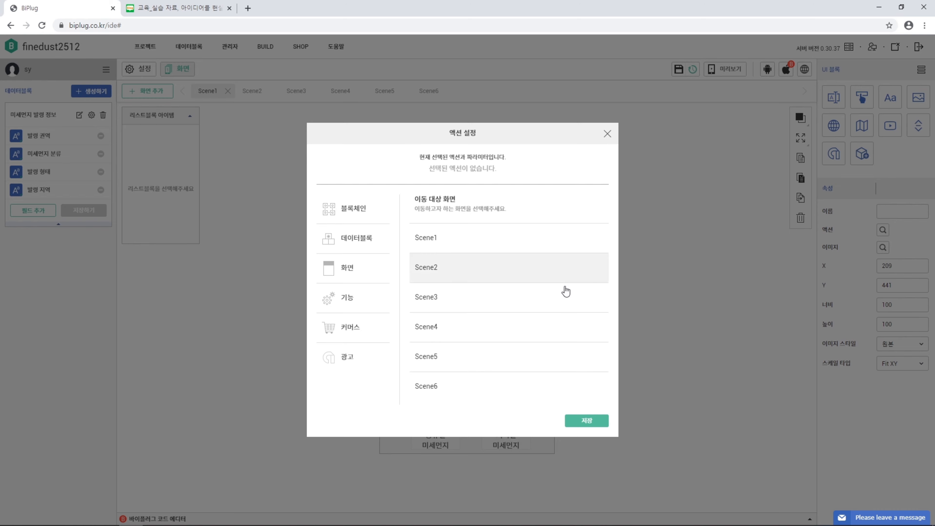
pyautogui.click(566, 308)
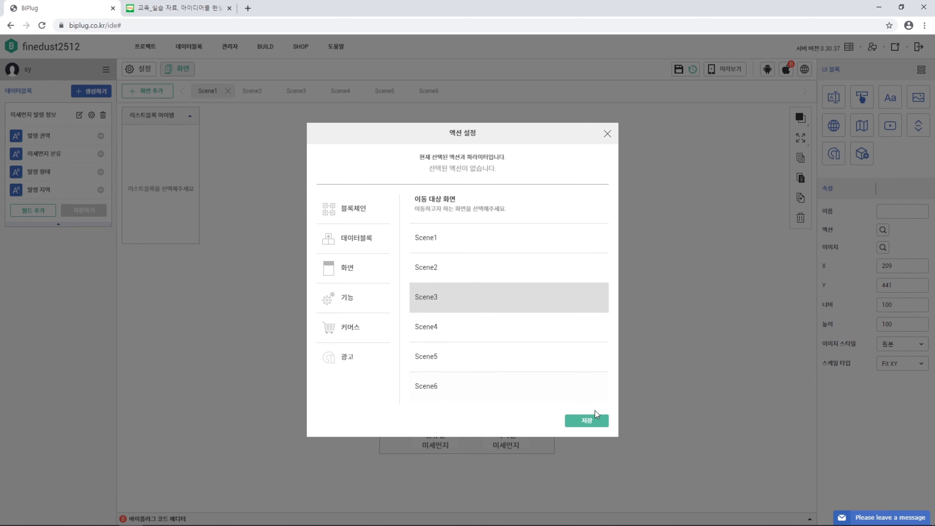
pyautogui.click(597, 423)
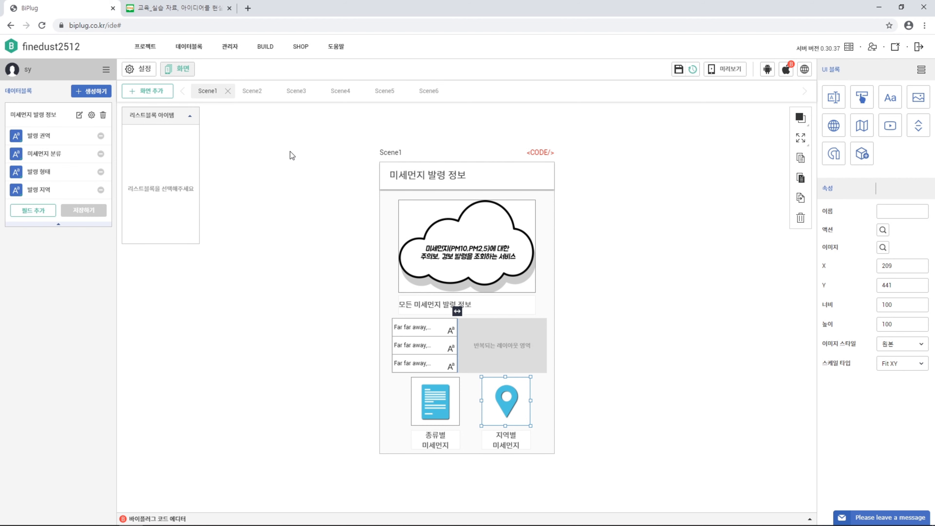
# - Title Scene2 "미세먼지 종류별 정보" with a dark grey title colour and a white title background
pyautogui.click(253, 92)
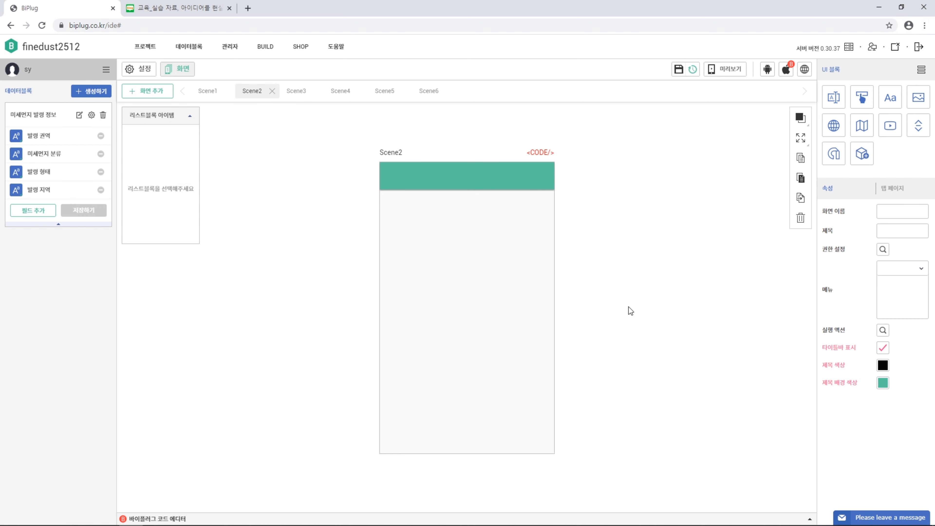
pyautogui.write('미세먼지 종류별 정보')
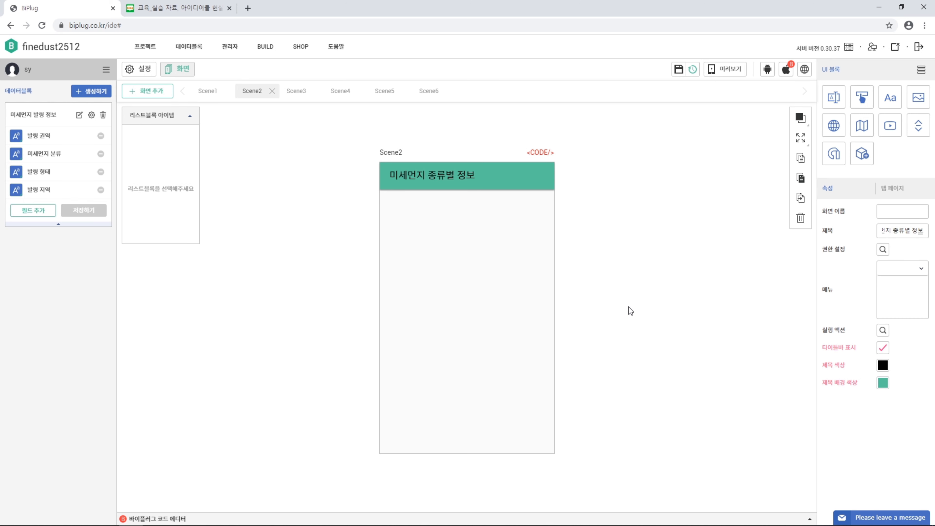
pyautogui.click(883, 365)
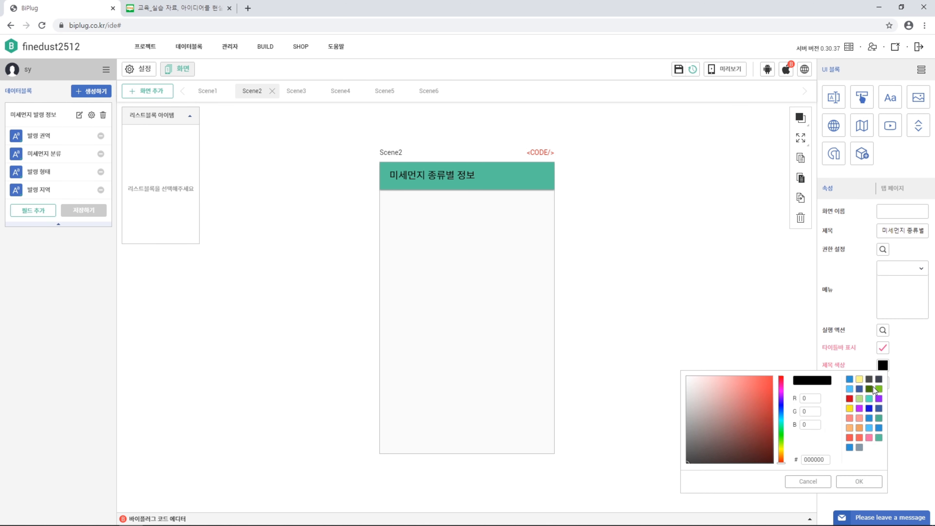
pyautogui.click(869, 380)
pyautogui.click(858, 481)
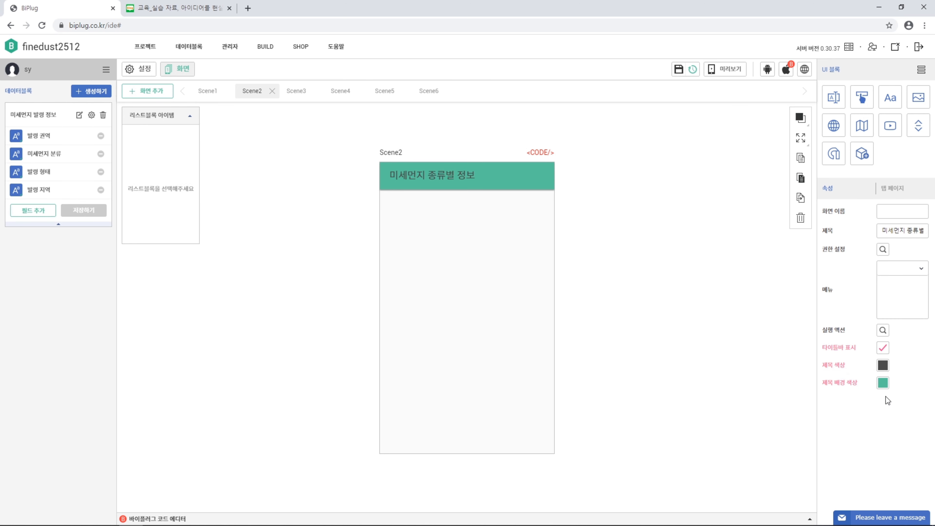
pyautogui.click(884, 386)
pyautogui.moveTo(707, 410); pyautogui.dragTo(665, 364)
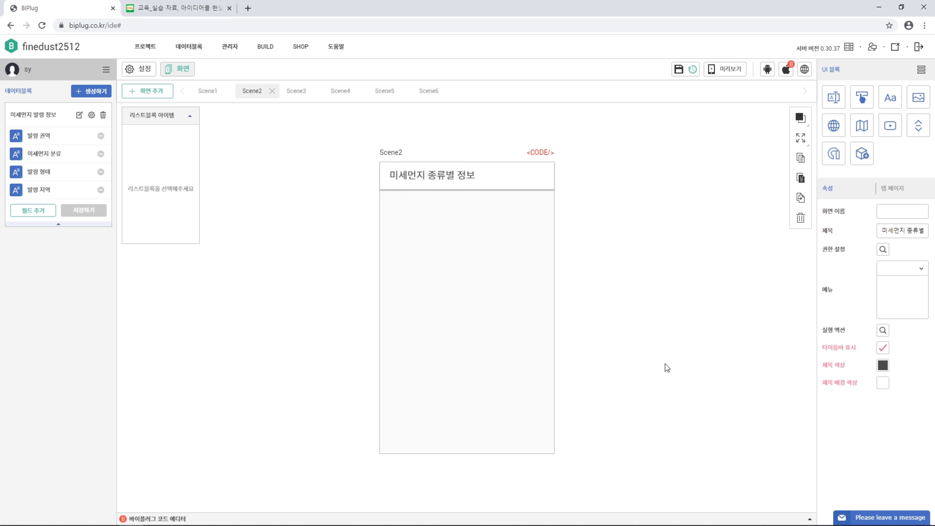
# - Add a label to Scene2 just below the title bar, at about X 117, Y 80, with the text "PM10(미세먼지)"
pyautogui.click(890, 99)
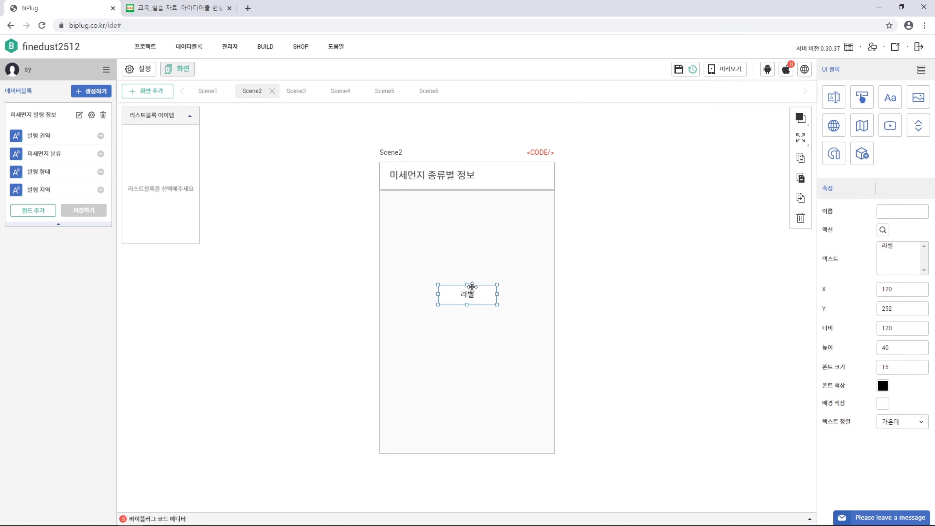
pyautogui.moveTo(472, 295); pyautogui.dragTo(470, 211)
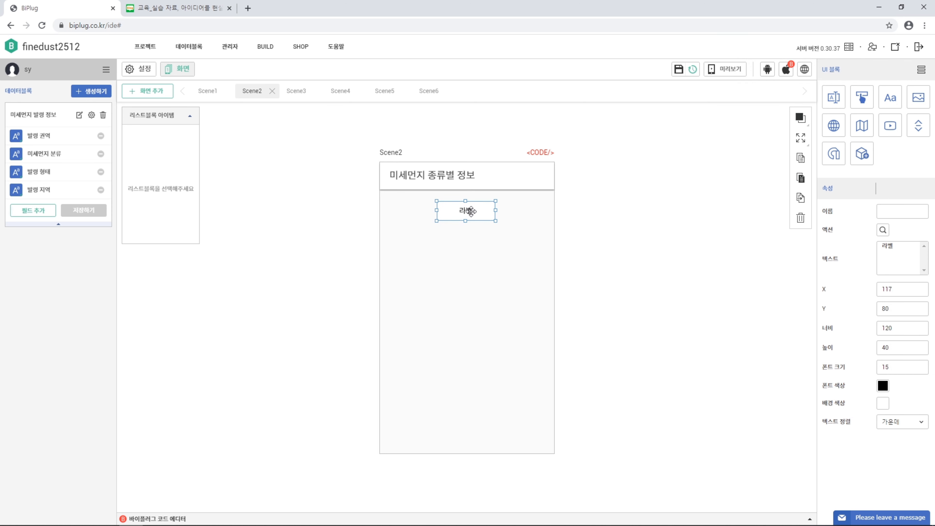
pyautogui.moveTo(903, 249); pyautogui.dragTo(881, 247)
pyautogui.write('PM10(미세먼지)')
# - Give the PM10(미세먼지) label a white font colour and a light blue background
pyautogui.click(882, 385)
pyautogui.click(673, 397)
pyautogui.click(858, 501)
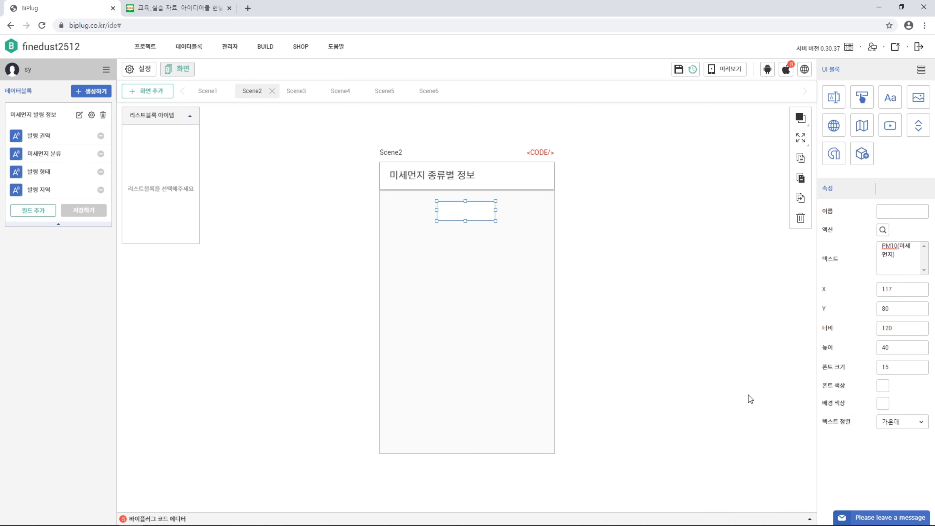
pyautogui.click(882, 405)
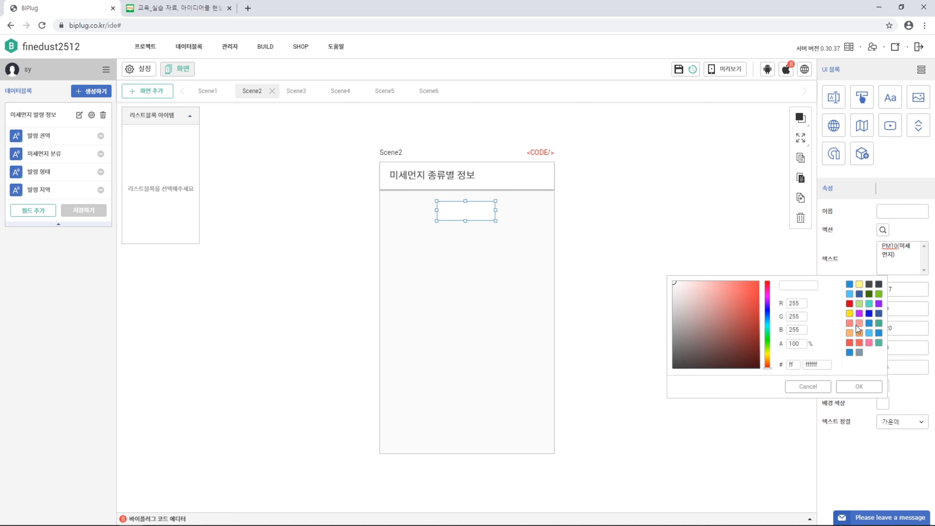
pyautogui.click(849, 294)
pyautogui.click(859, 386)
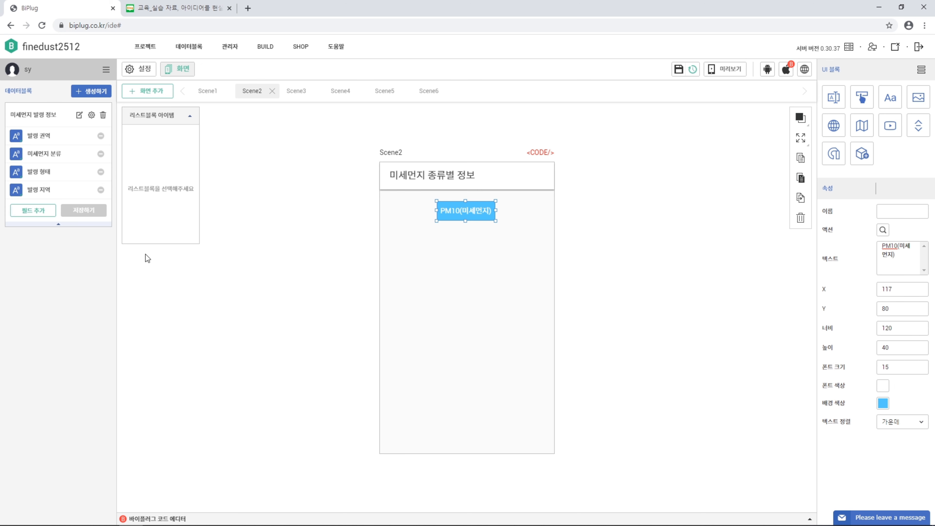
# - Place the 미세먼지 발령 정보 data block below the PM10 label at about Y 138 and fit it to the screen width
pyautogui.moveTo(58, 117); pyautogui.dragTo(478, 257)
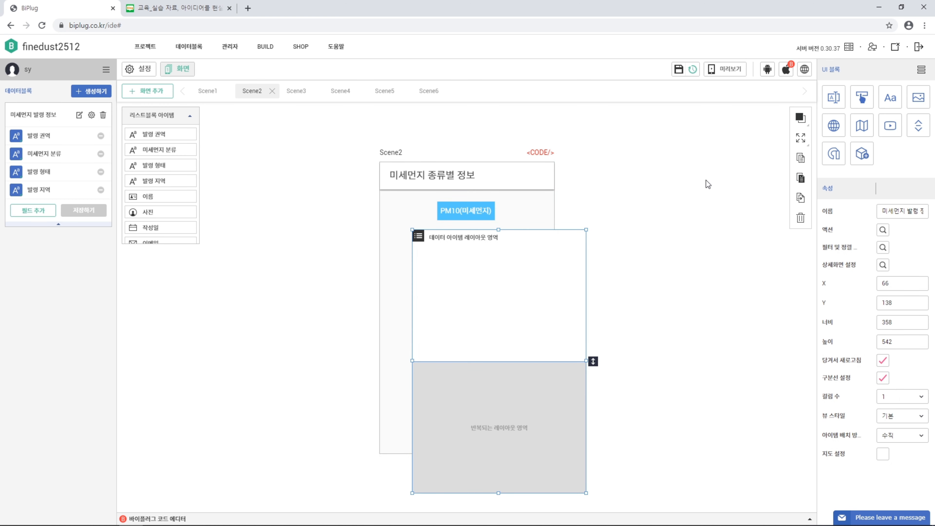
pyautogui.click(801, 144)
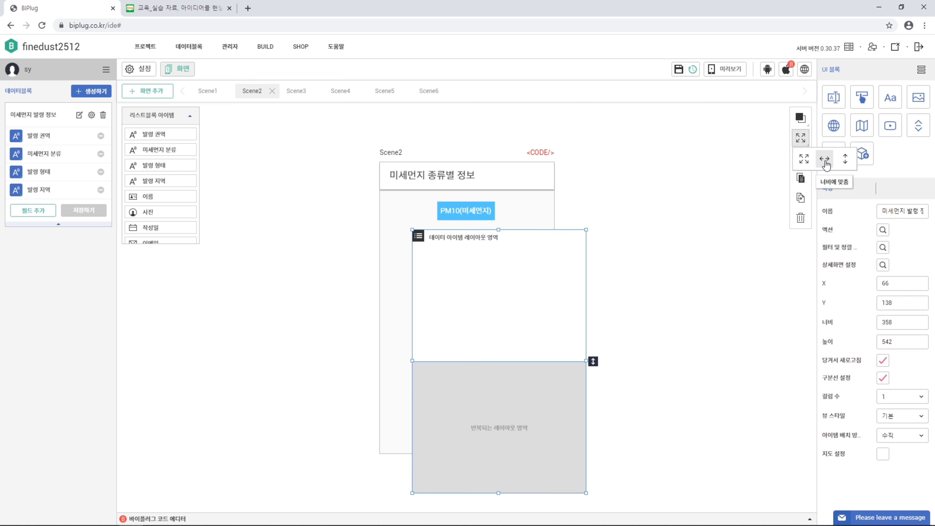
pyautogui.click(824, 159)
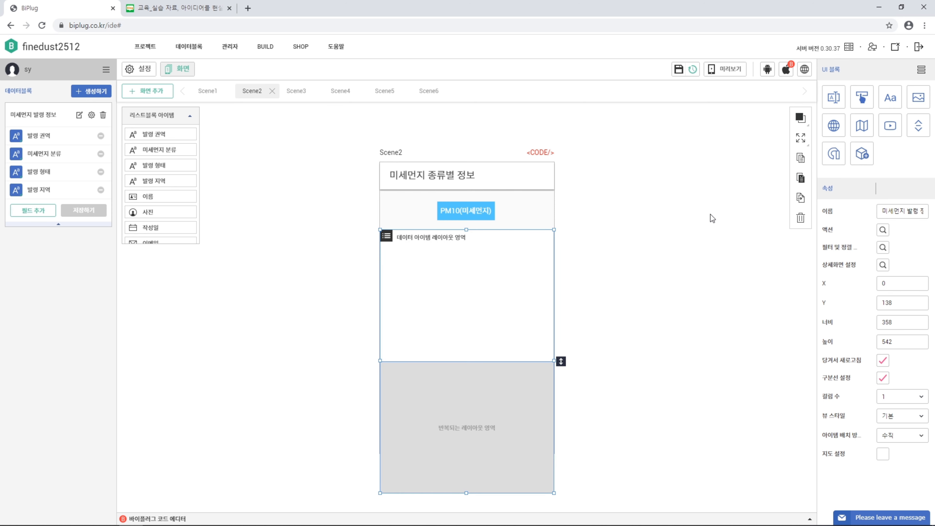
# - Set the data list to 2 columns with the 카드 view style
pyautogui.click(910, 400)
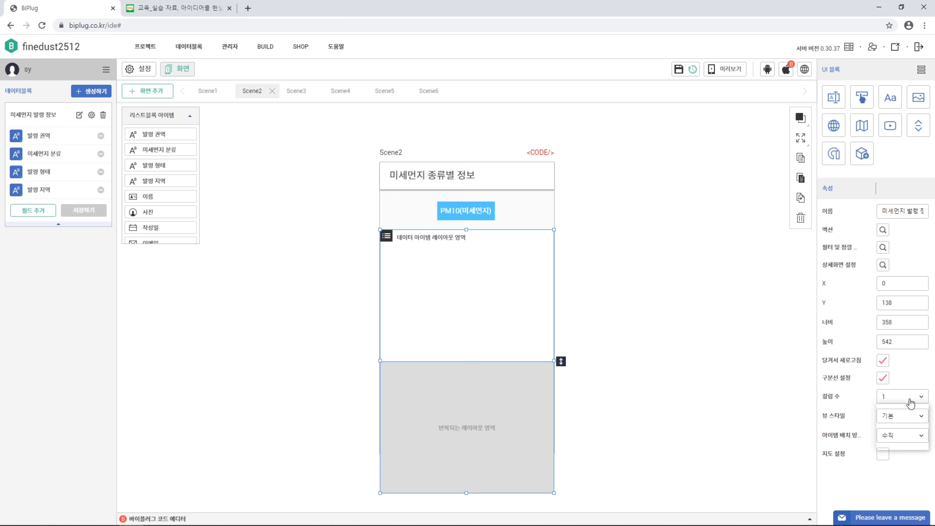
pyautogui.click(916, 415)
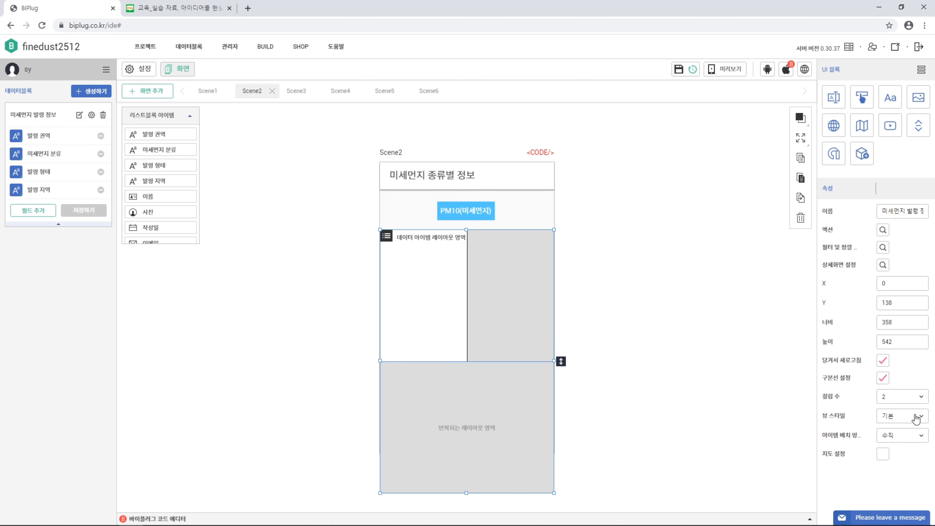
pyautogui.click(916, 416)
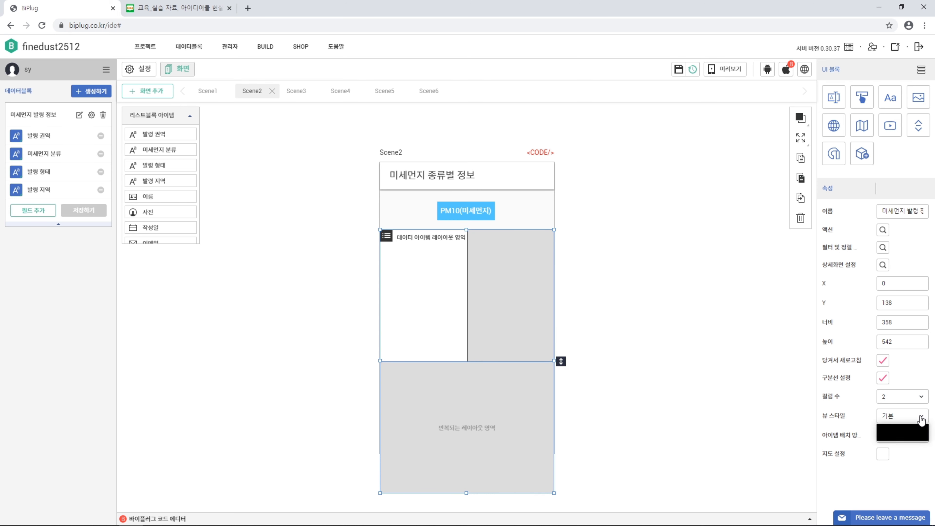
pyautogui.click(923, 436)
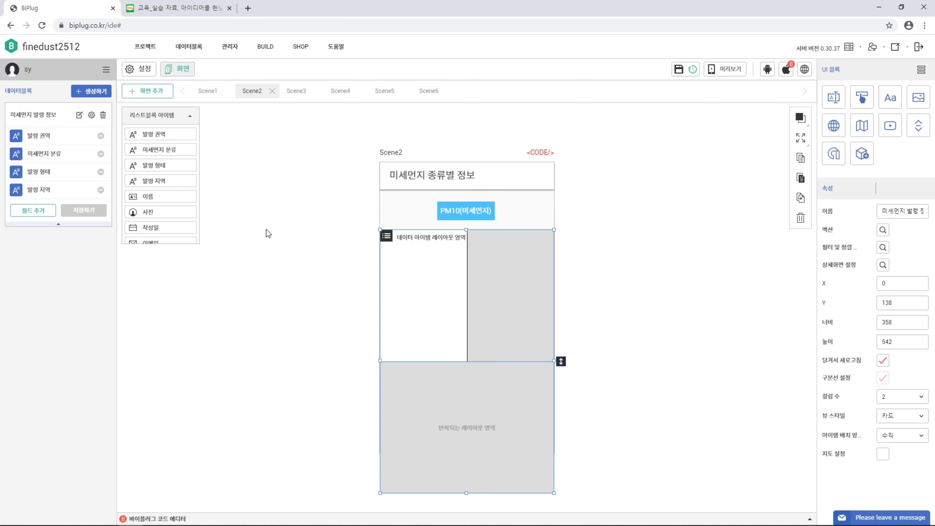
# - Add the 발령 지역 field with 발령 권역 beneath it to the list item layout, fitting both to the item width
pyautogui.moveTo(176, 188); pyautogui.dragTo(412, 243)
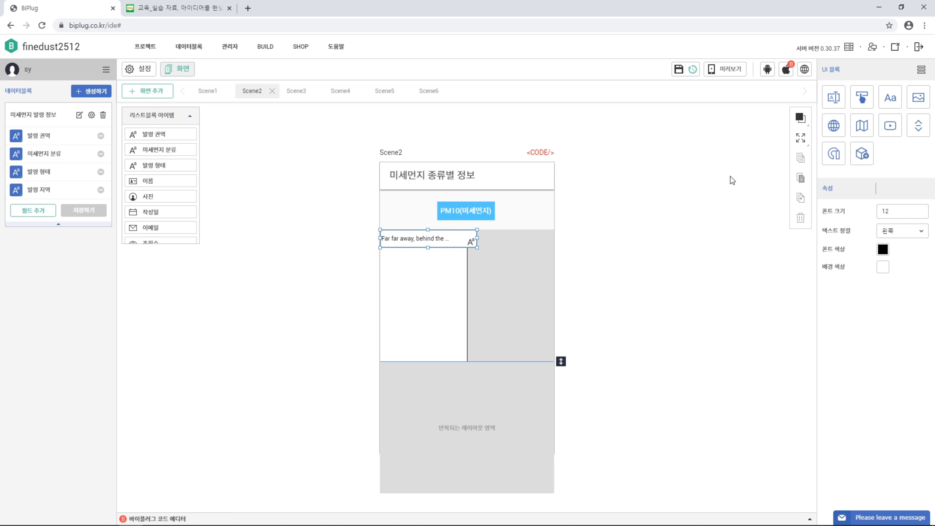
pyautogui.click(797, 142)
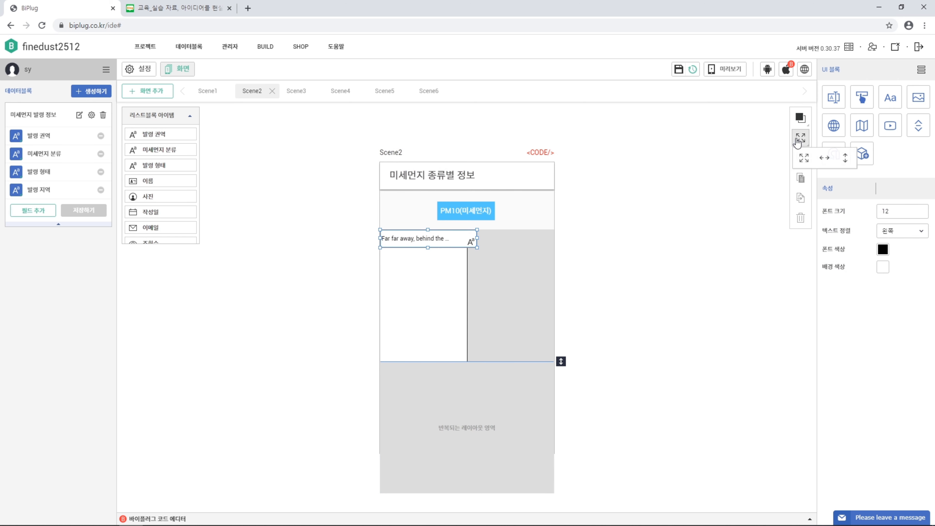
pyautogui.click(828, 161)
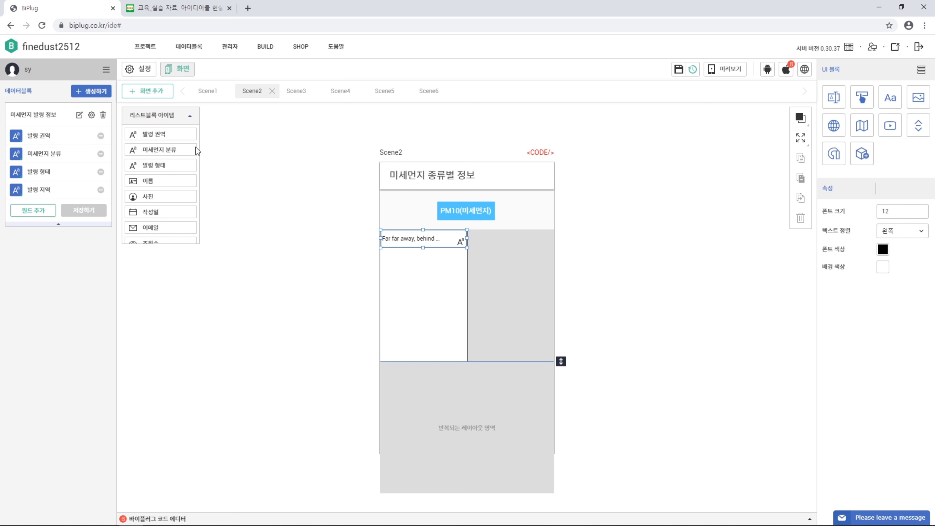
pyautogui.moveTo(180, 140); pyautogui.dragTo(416, 272)
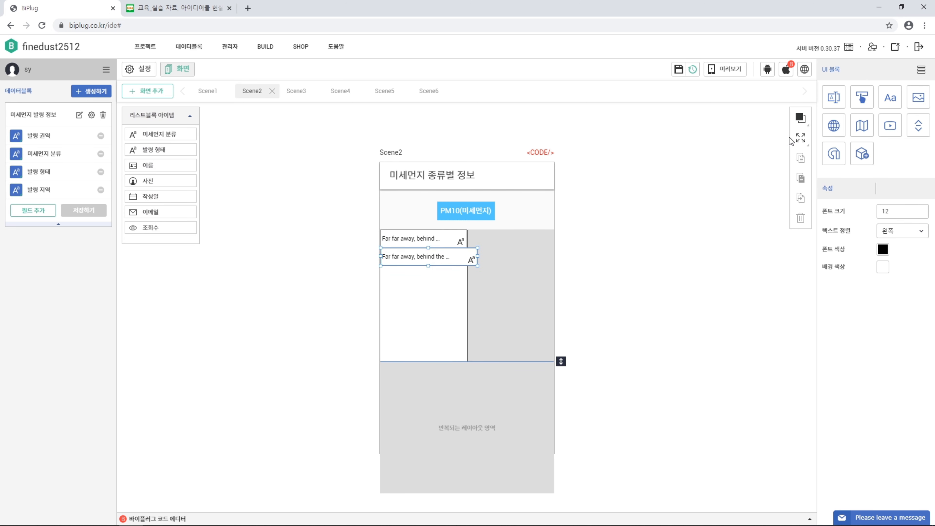
pyautogui.click(834, 162)
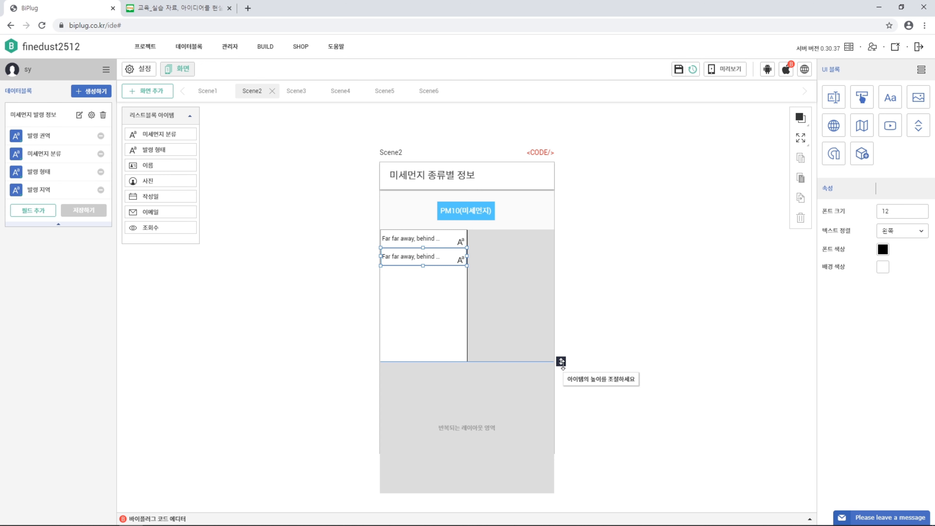
# - Shorten the list item to the height of its two fields and reduce the list's height to about 171
pyautogui.moveTo(562, 362); pyautogui.dragTo(552, 270)
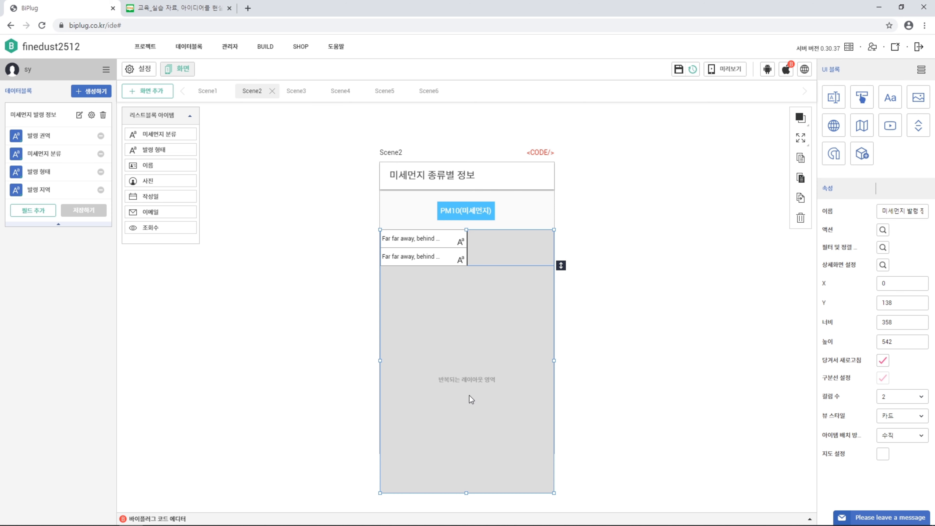
pyautogui.moveTo(467, 487); pyautogui.dragTo(475, 314)
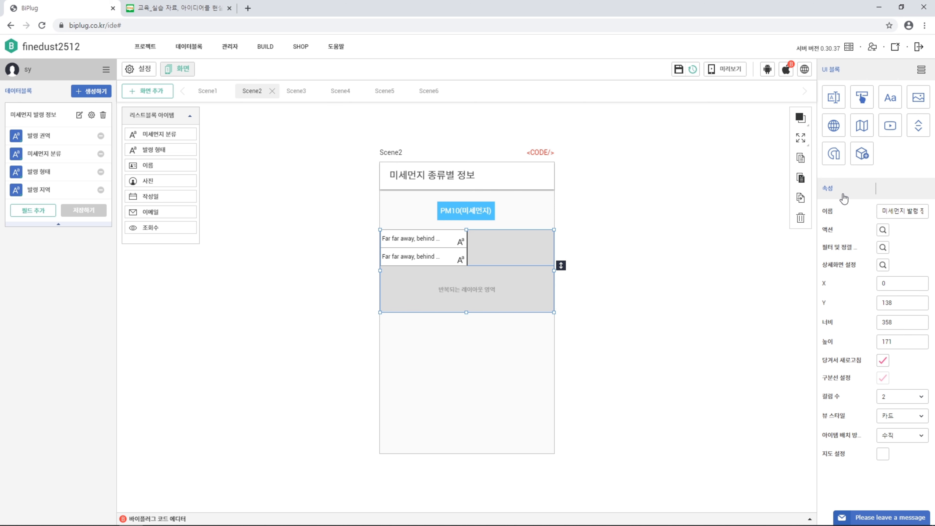
# - Add a basic filter named 미세먼지 to the data list, keeping only records whose 미세먼지 분류 equals PM10
pyautogui.click(883, 248)
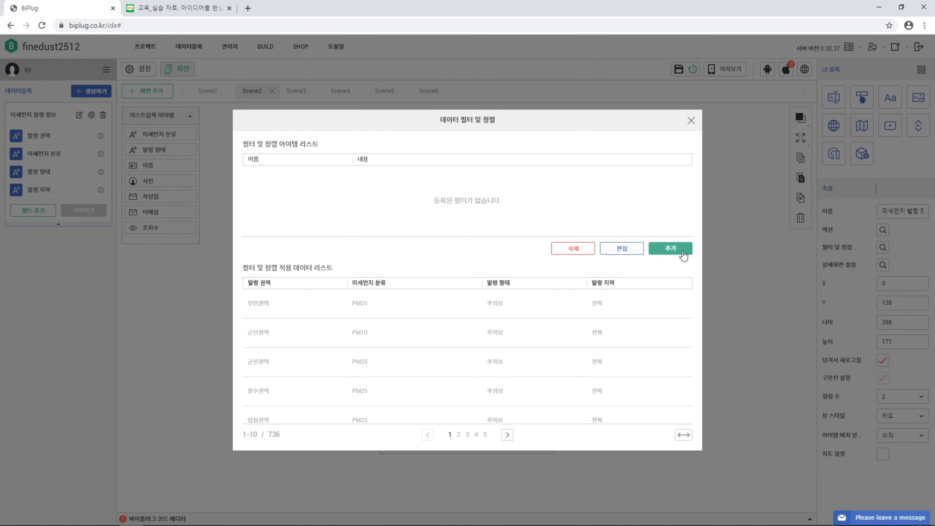
pyautogui.click(670, 248)
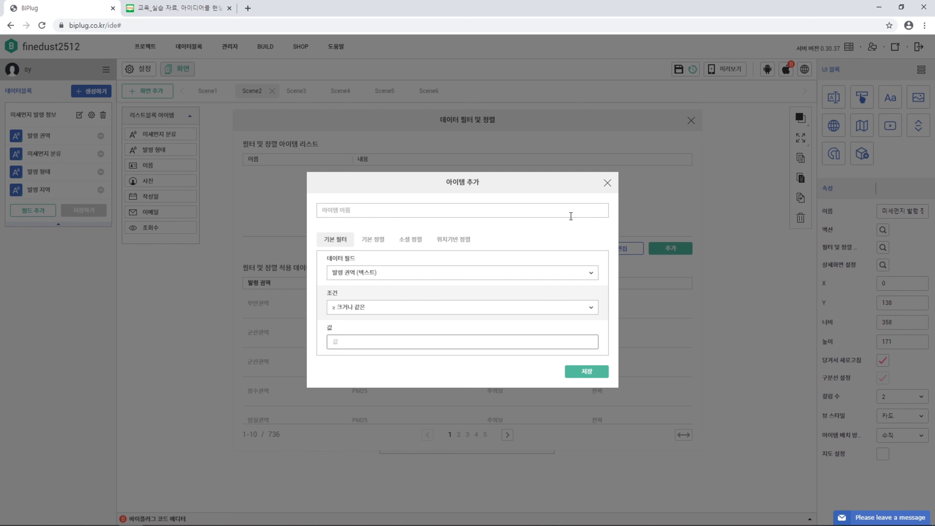
pyautogui.write('미세먼지')
pyautogui.click(566, 282)
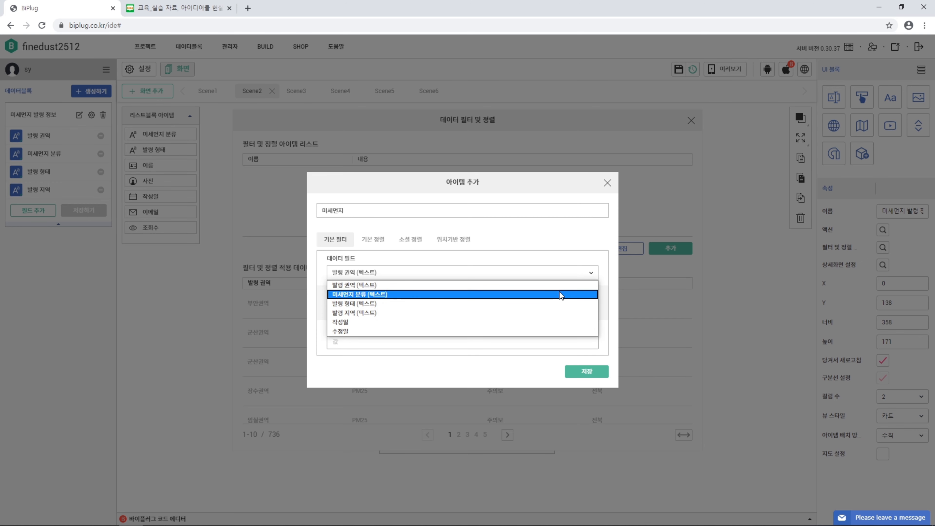
pyautogui.click(559, 294)
pyautogui.click(556, 310)
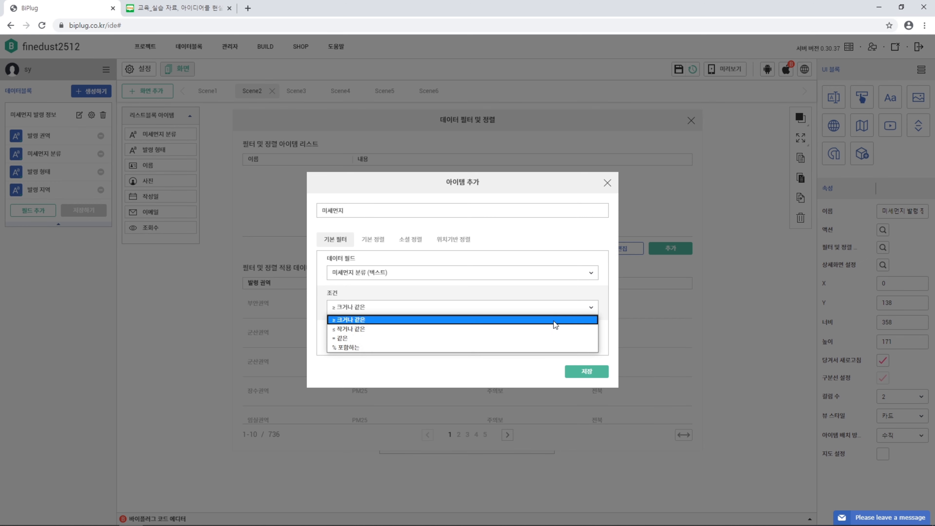
pyautogui.click(549, 335)
pyautogui.click(428, 340)
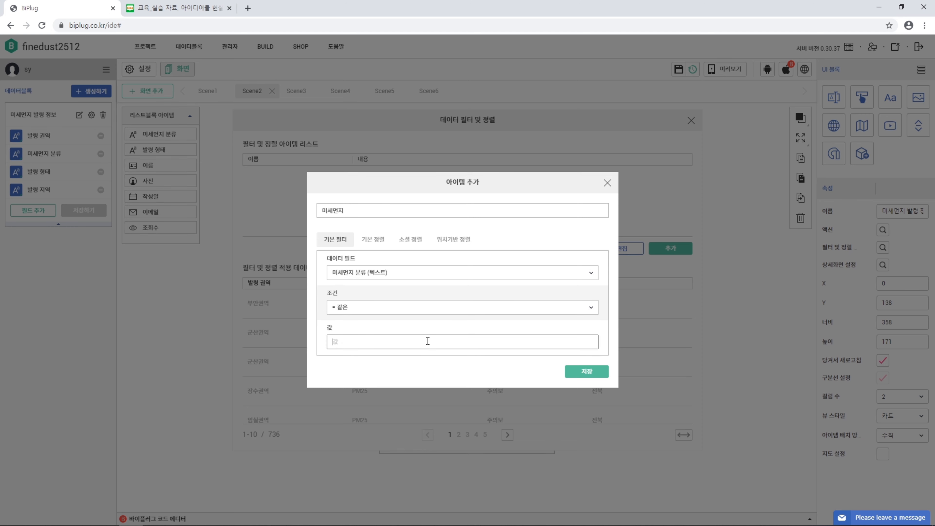
pyautogui.write('PM10')
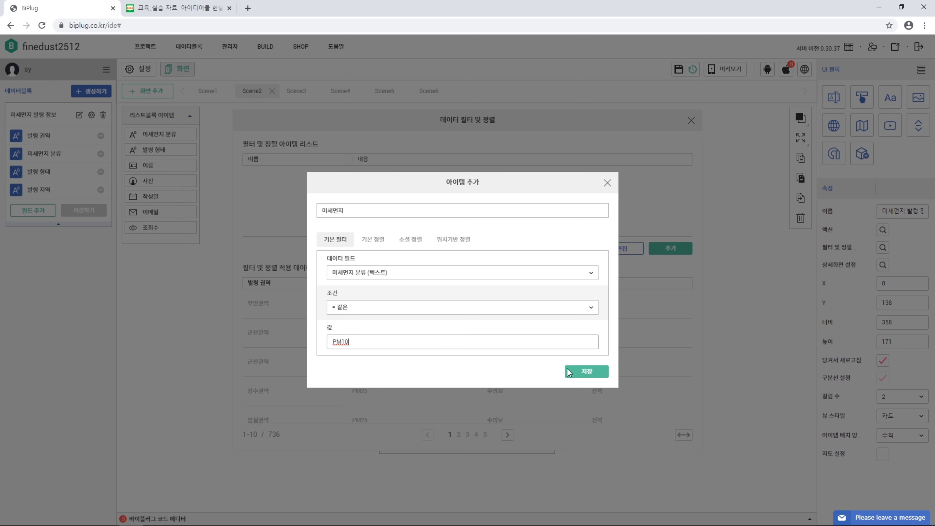
pyautogui.click(575, 373)
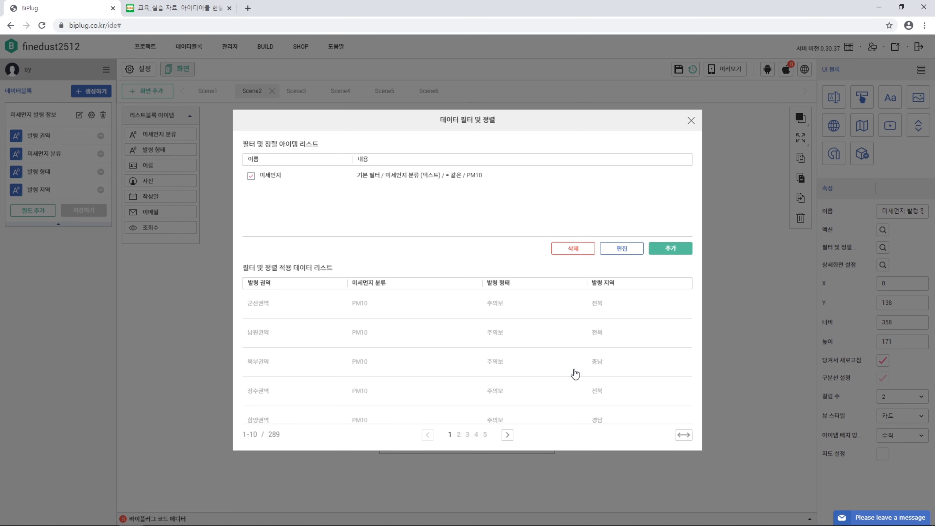
pyautogui.click(690, 120)
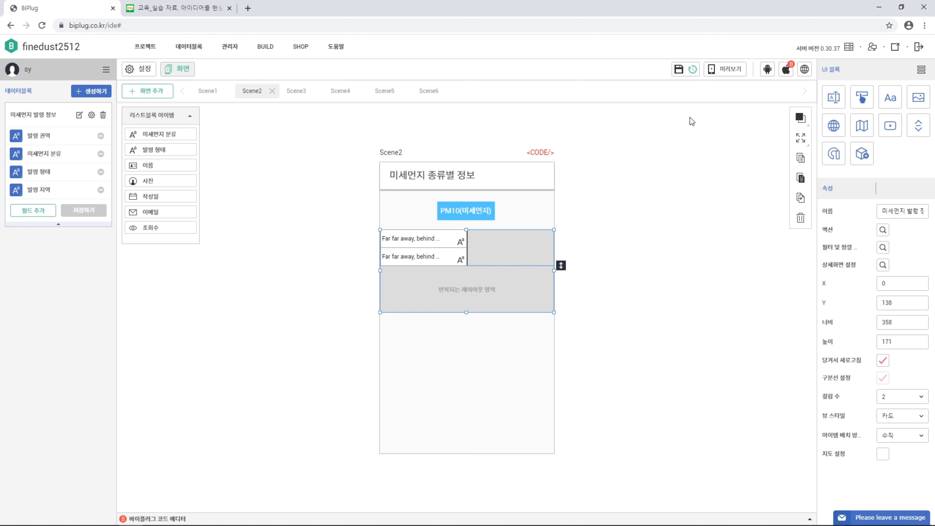
# - Duplicate the PM10 label below the list at about Y 330, change its text to PM25(초미세먼지) and widen it to about 147
pyautogui.click(482, 210)
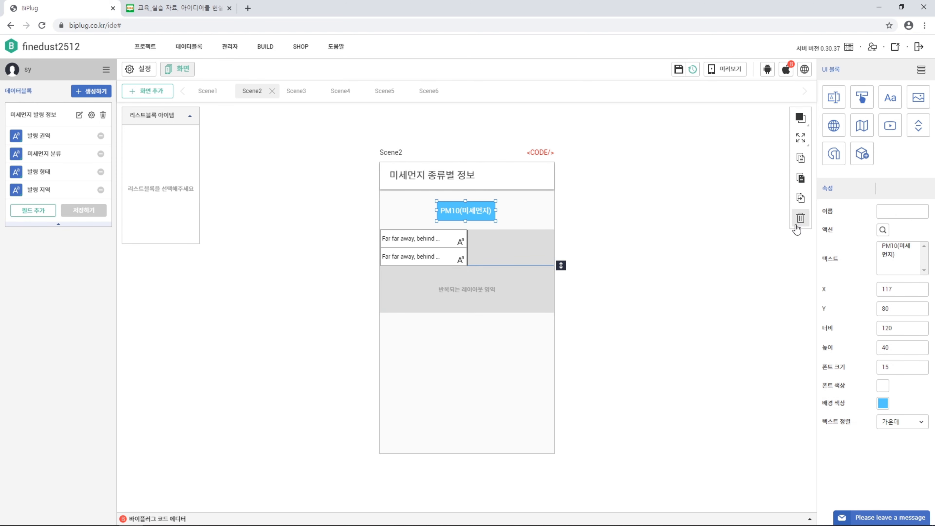
pyautogui.click(800, 198)
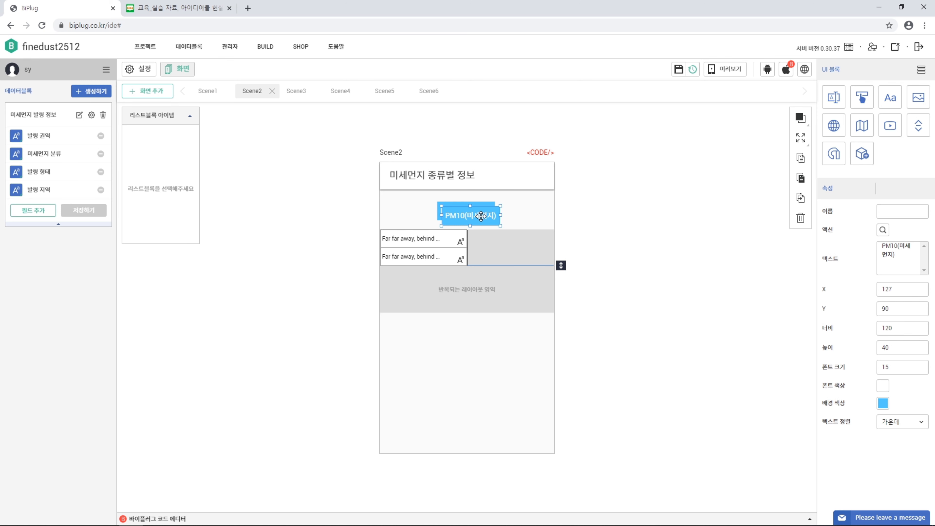
pyautogui.moveTo(480, 216); pyautogui.dragTo(475, 333)
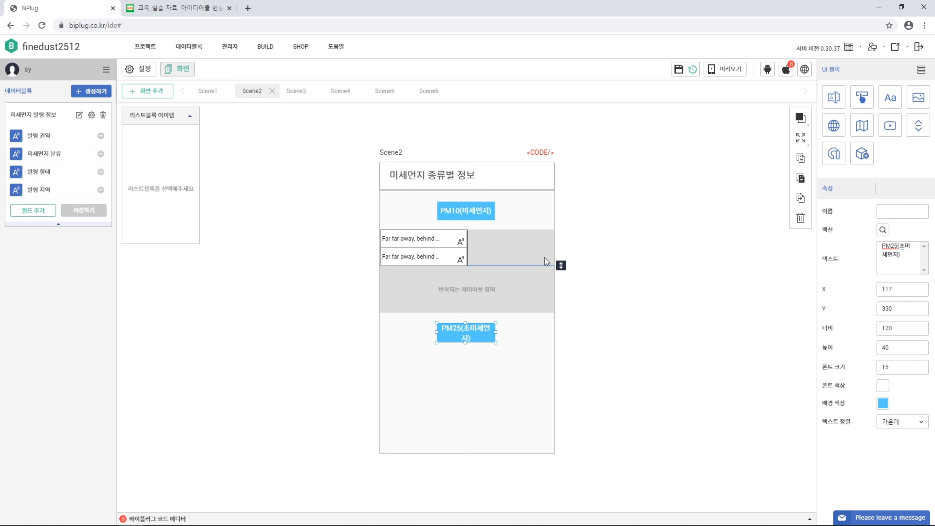
pyautogui.moveTo(493, 333); pyautogui.dragTo(509, 332)
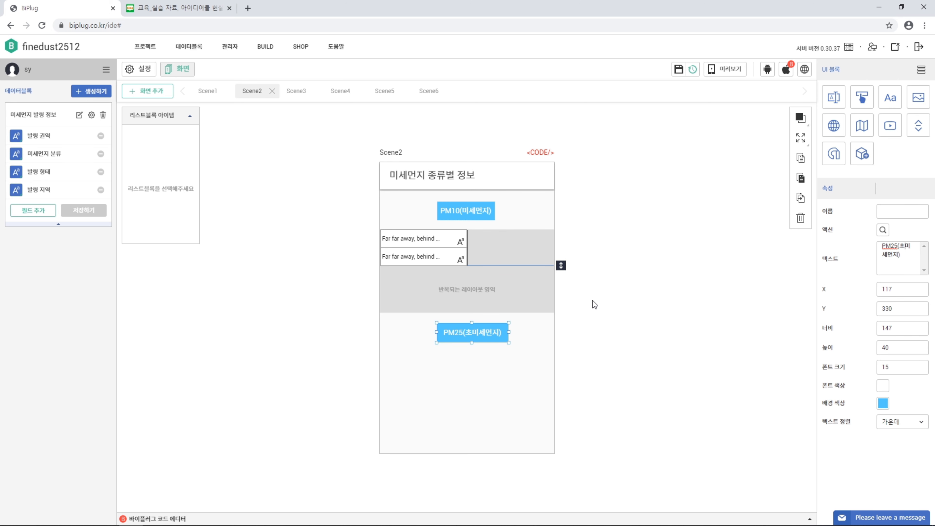
# - Duplicate the data list below the PM25 label at about Y 391 and align it with the screen's width
pyautogui.click(521, 301)
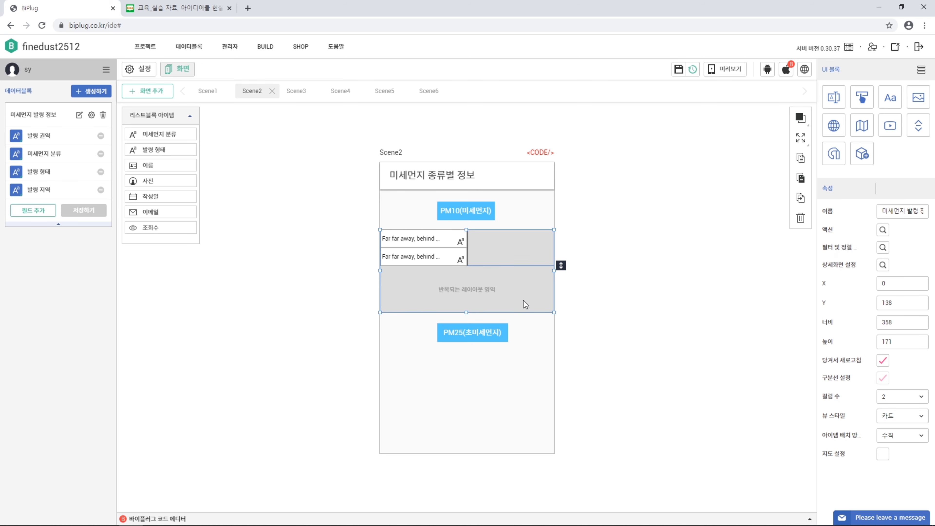
pyautogui.click(800, 199)
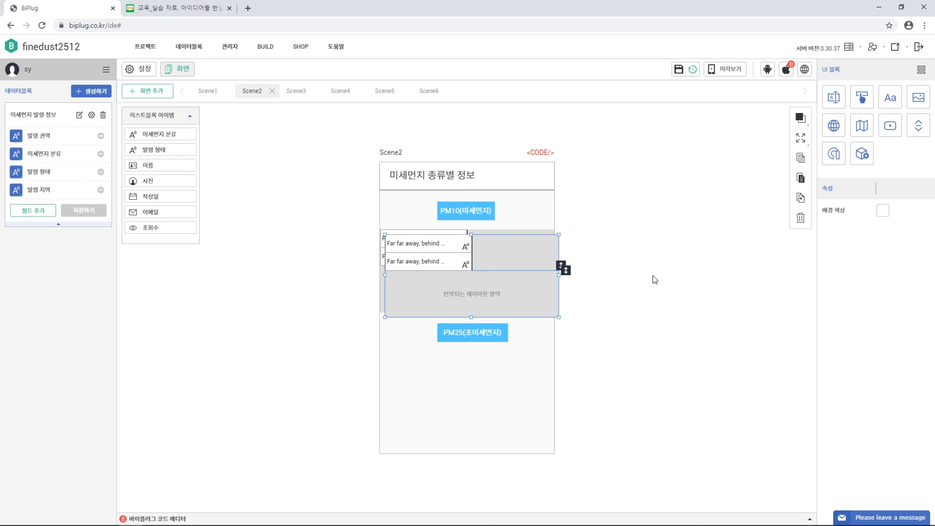
pyautogui.moveTo(504, 290); pyautogui.dragTo(524, 415)
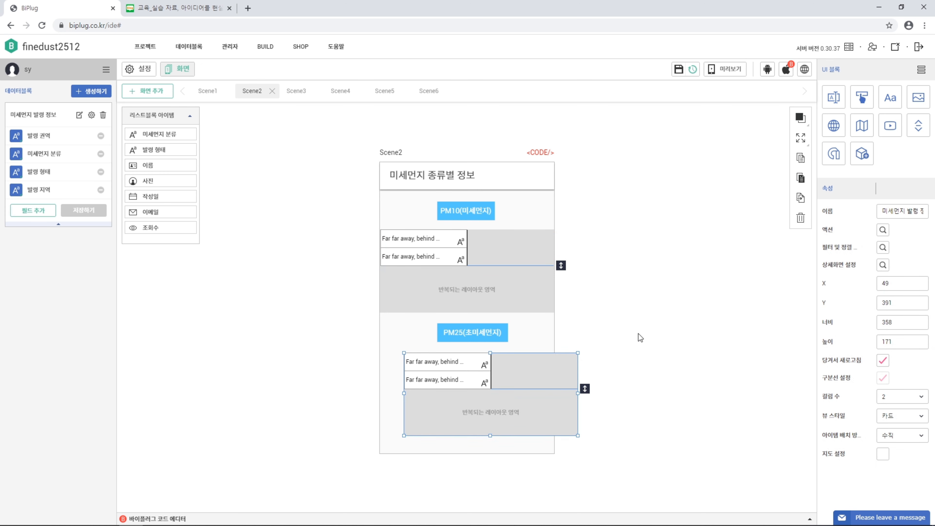
pyautogui.click(801, 138)
pyautogui.click(824, 166)
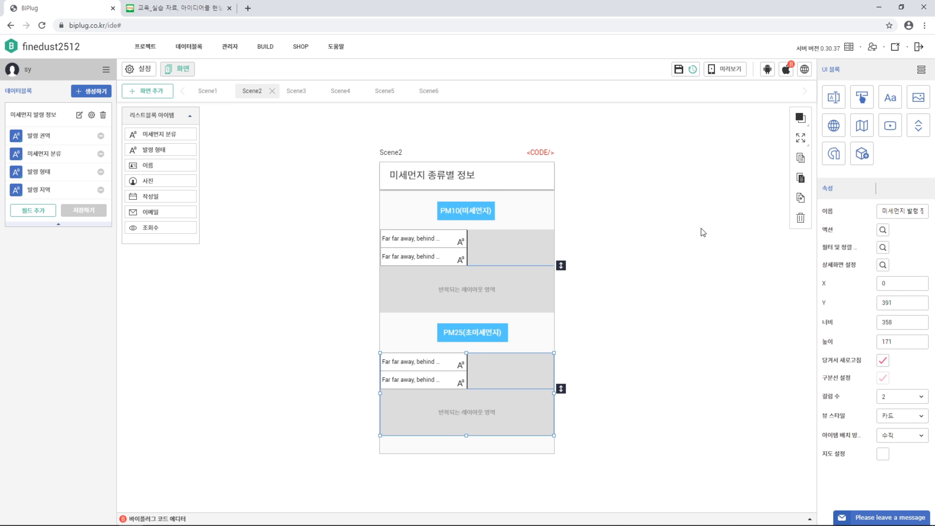
# - Add a basic filter named 초미세먼지 to the lower data list, keeping only records whose 미세먼지 분류 equals PM25
pyautogui.click(882, 247)
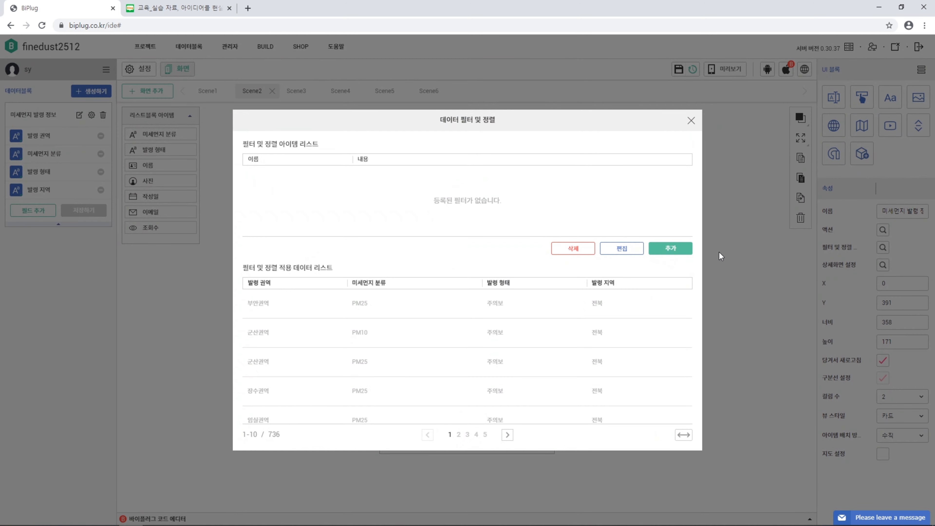
pyautogui.click(678, 251)
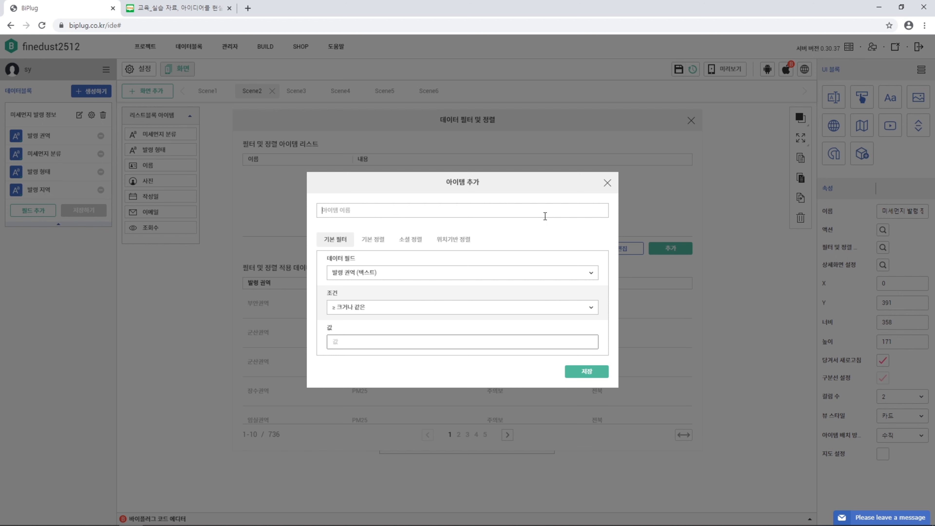
pyautogui.write('초미세먼지')
pyautogui.click(536, 273)
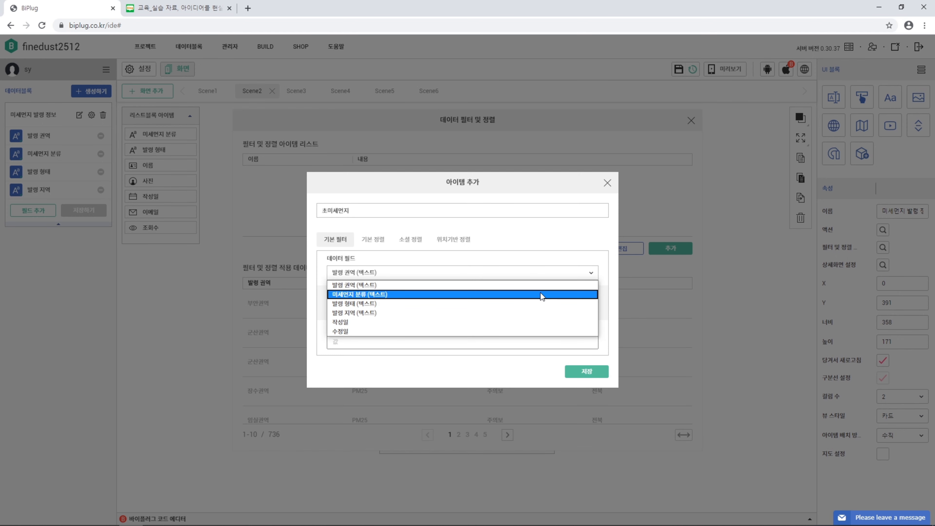
pyautogui.click(540, 294)
pyautogui.click(540, 305)
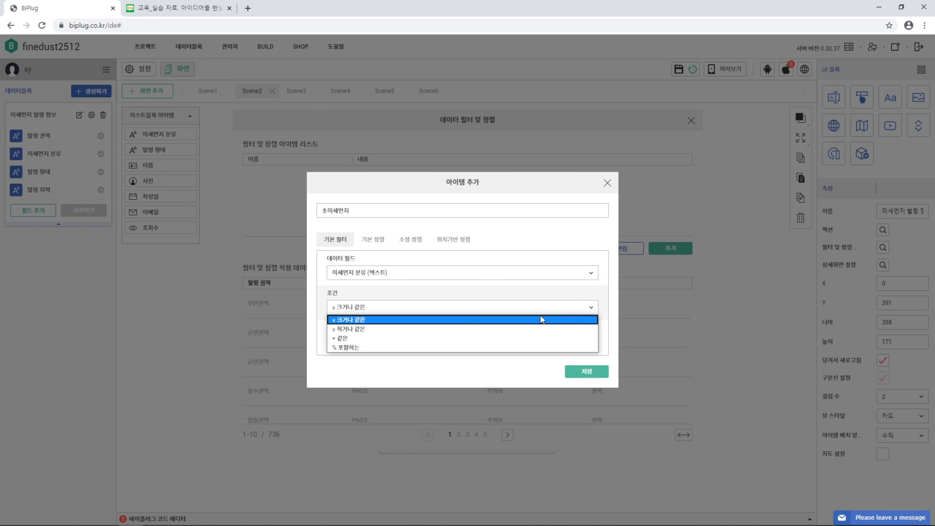
pyautogui.click(540, 336)
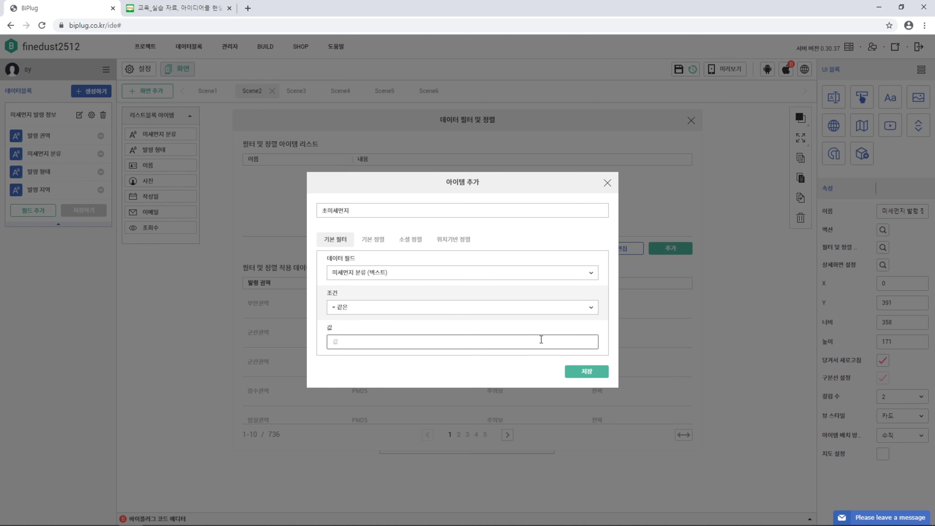
pyautogui.write('PM25')
pyautogui.click(580, 371)
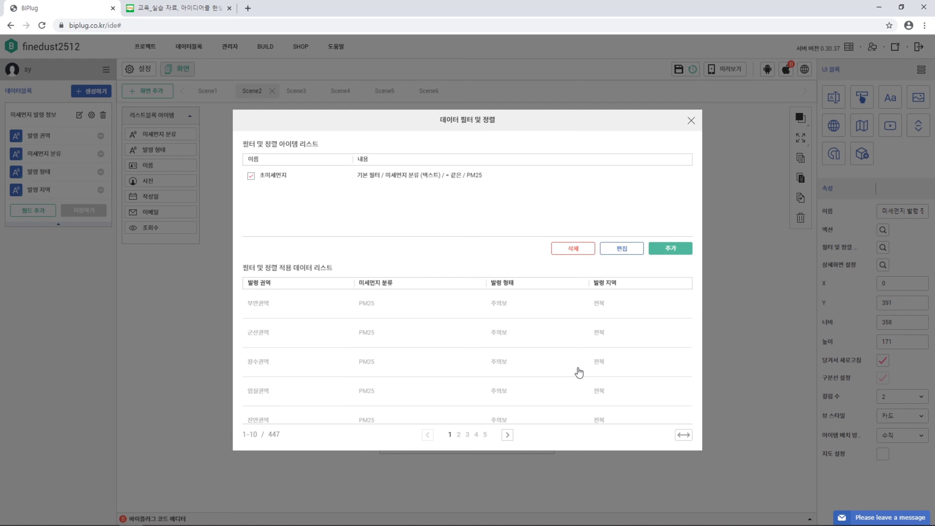
pyautogui.click(690, 121)
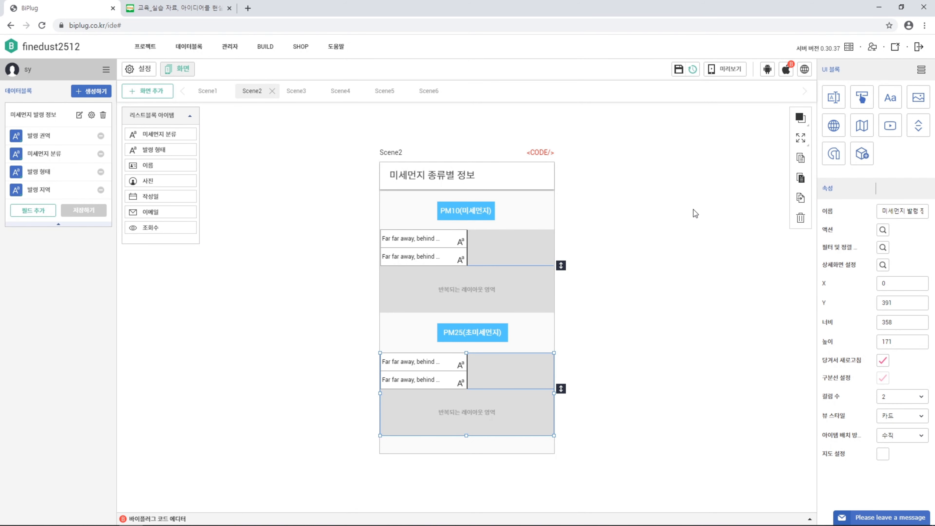